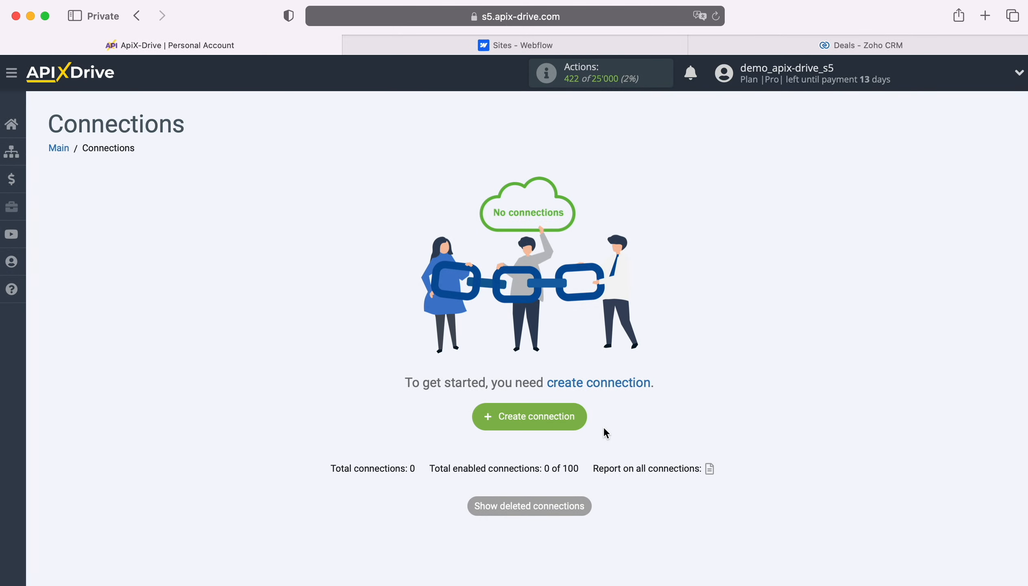
Create a new connection and choose Webflow as the data source system
{"action": "left_click", "coordinate": [582, 418]}
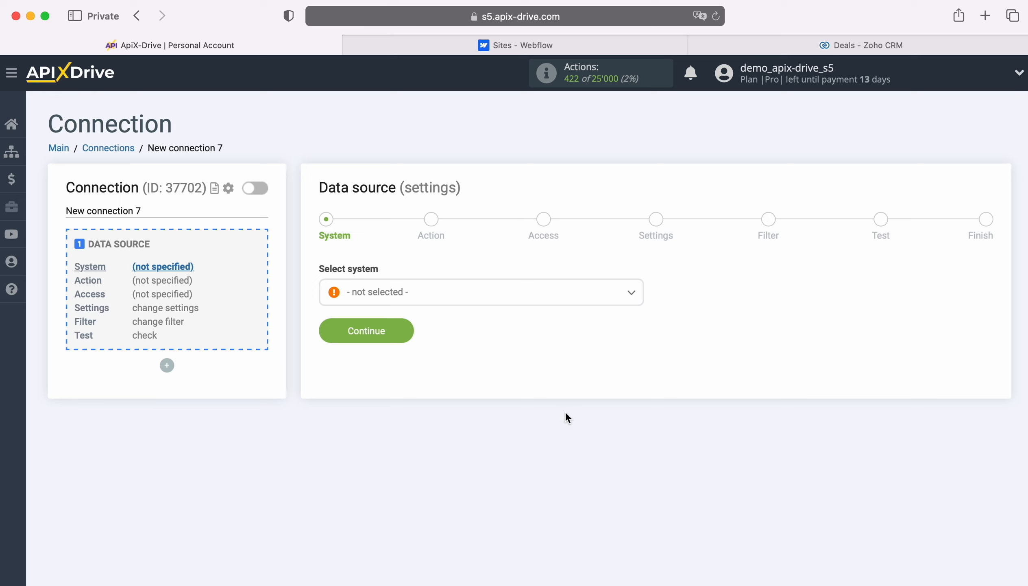
{"action": "left_click", "coordinate": [534, 301]}
{"action": "scroll", "coordinate": [556, 420], "scroll_direction": "down", "scroll_amount": 10}
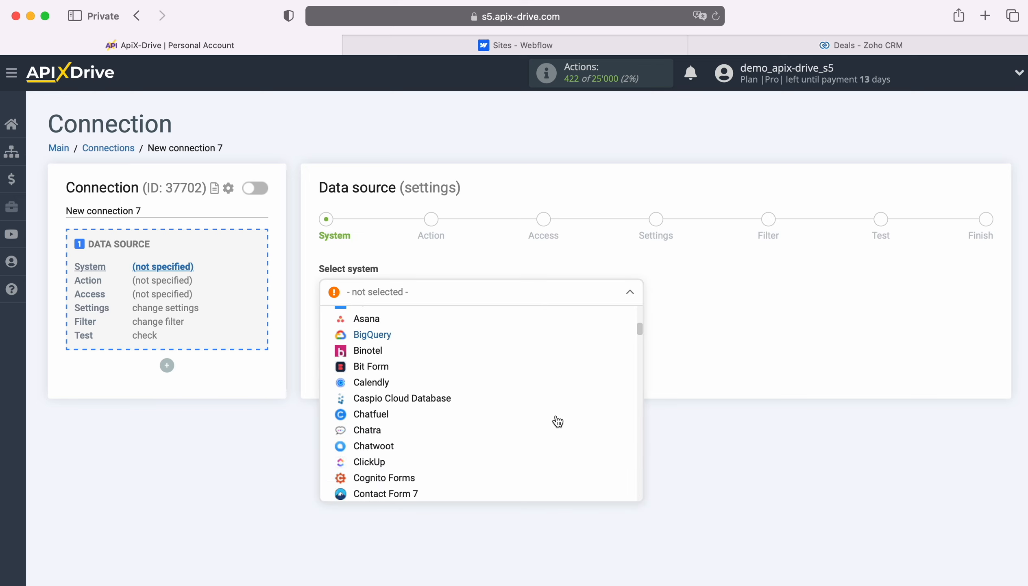
{"action": "scroll", "coordinate": [557, 421], "scroll_direction": "down", "scroll_amount": 20}
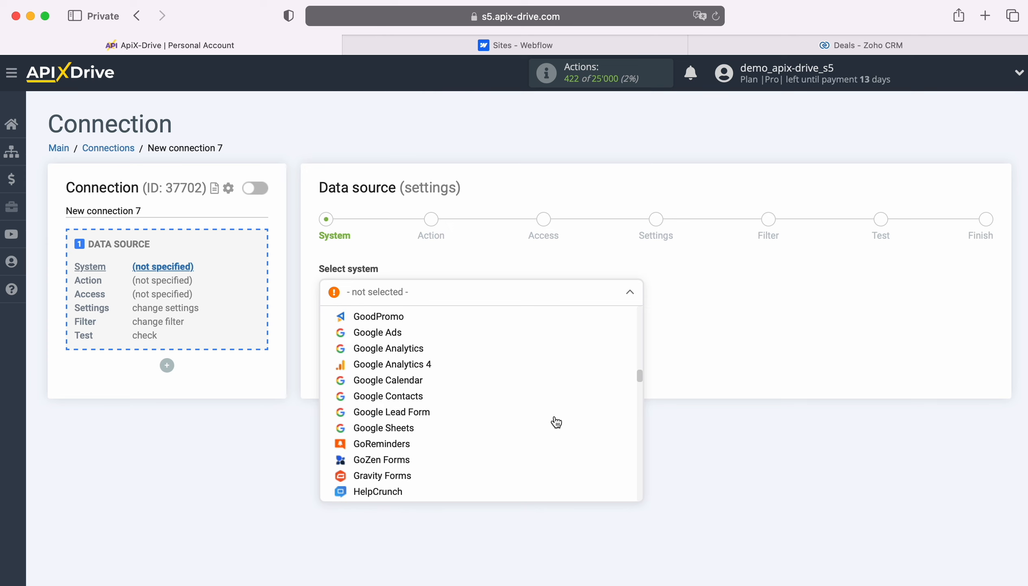
{"action": "scroll", "coordinate": [556, 422], "scroll_direction": "down", "scroll_amount": 20}
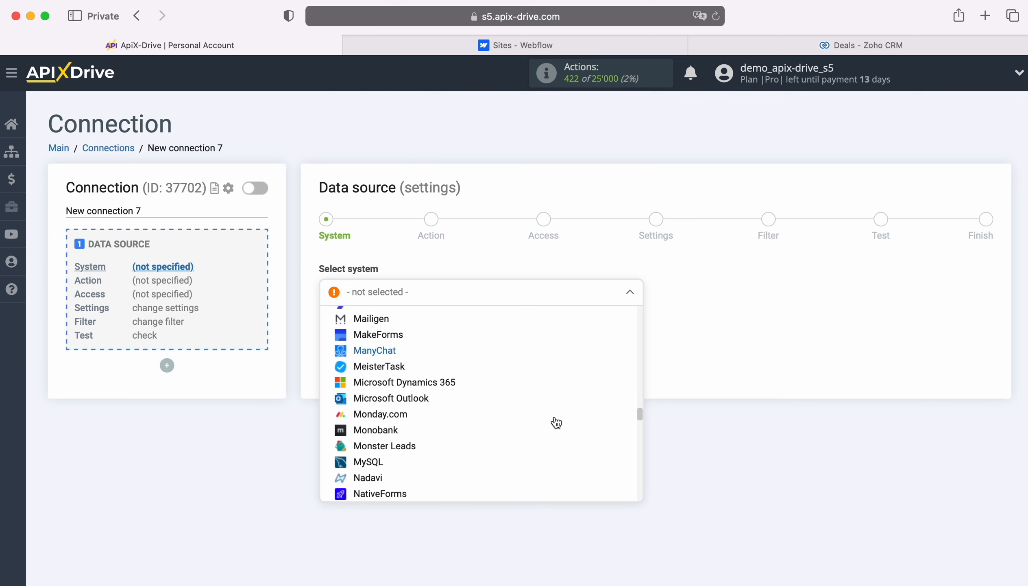
{"action": "scroll", "coordinate": [556, 422], "scroll_direction": "down", "scroll_amount": 20}
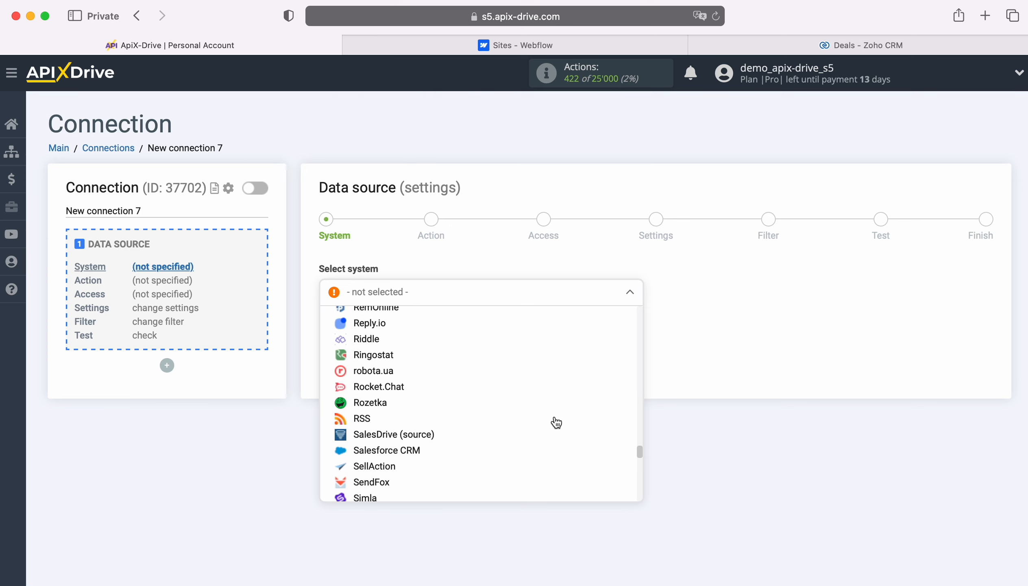
{"action": "scroll", "coordinate": [556, 422], "scroll_direction": "down", "scroll_amount": 20}
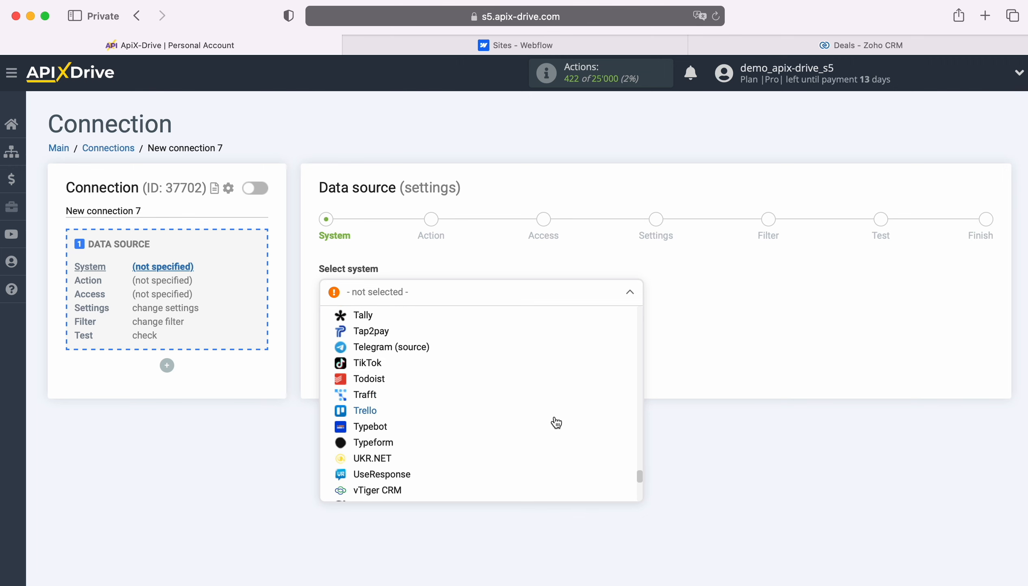
{"action": "scroll", "coordinate": [556, 422], "scroll_direction": "down", "scroll_amount": 1}
{"action": "left_click", "coordinate": [379, 413]}
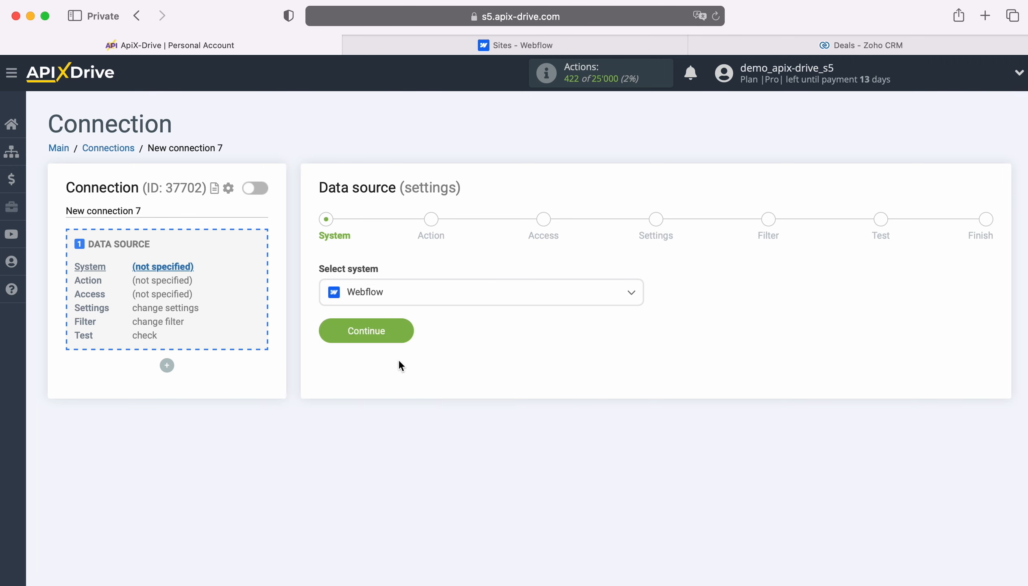
{"action": "left_click", "coordinate": [401, 330]}
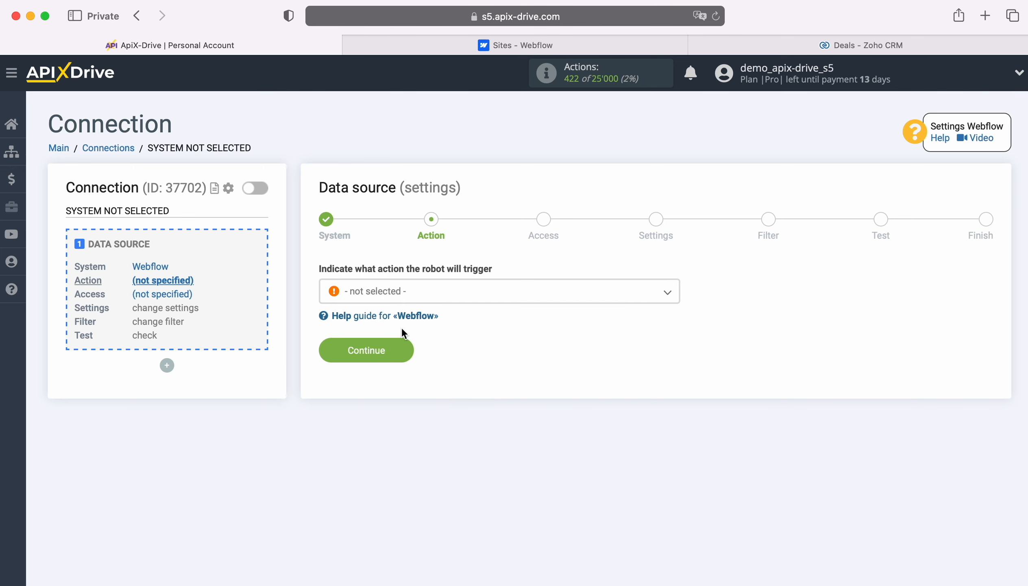
Set the source action to Get form DATA (new) and continue
{"action": "left_click", "coordinate": [499, 297]}
{"action": "left_click", "coordinate": [412, 361]}
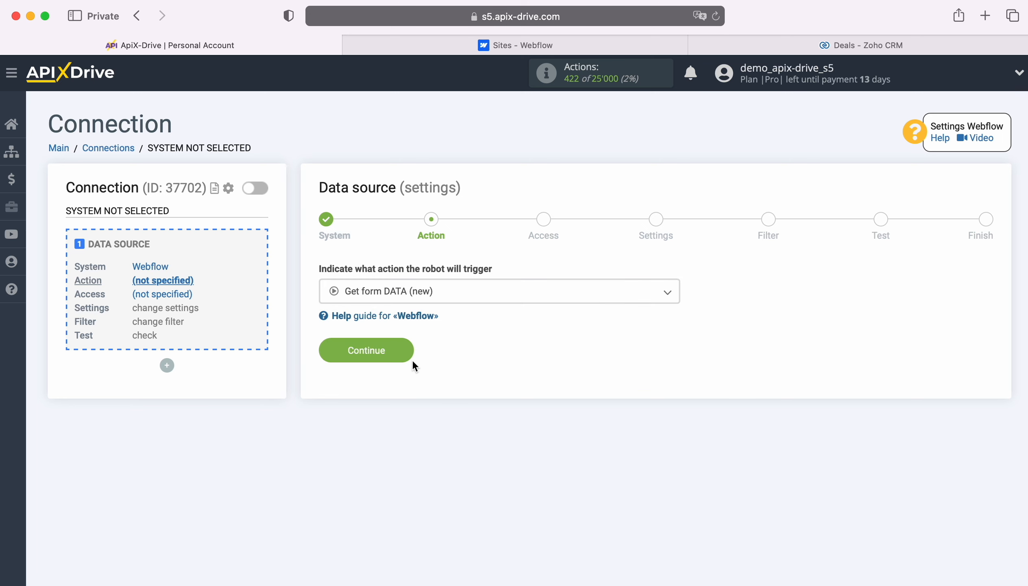
{"action": "left_click", "coordinate": [404, 352]}
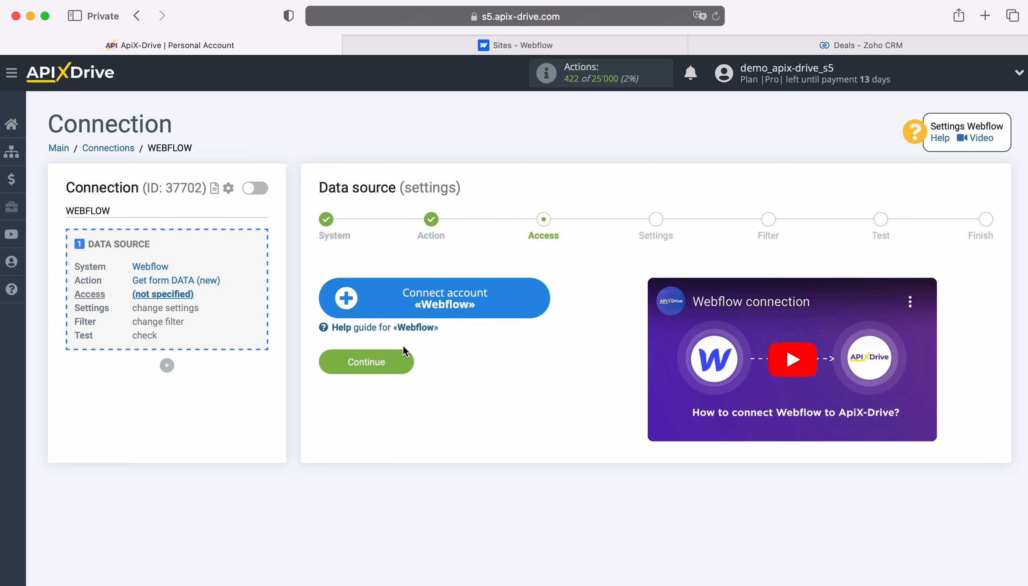
Connect a Webflow account by logging in with its e-mail and the account password
{"action": "left_click", "coordinate": [541, 286]}
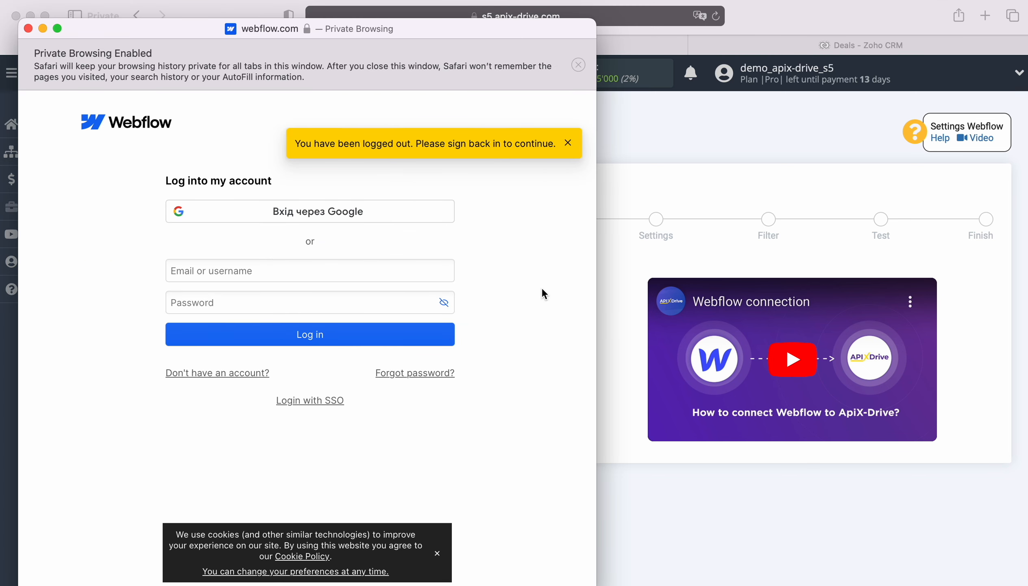
{"action": "right_click", "coordinate": [248, 266]}
{"action": "left_click", "coordinate": [274, 306]}
{"action": "left_click", "coordinate": [274, 304]}
{"action": "type", "text": "•••••••••••"}
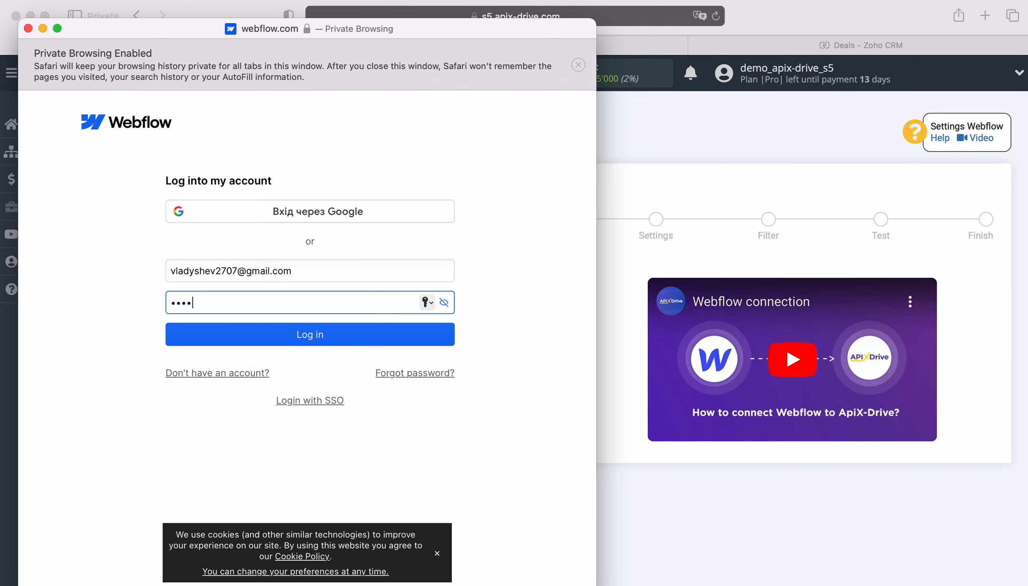
{"action": "left_click", "coordinate": [311, 342]}
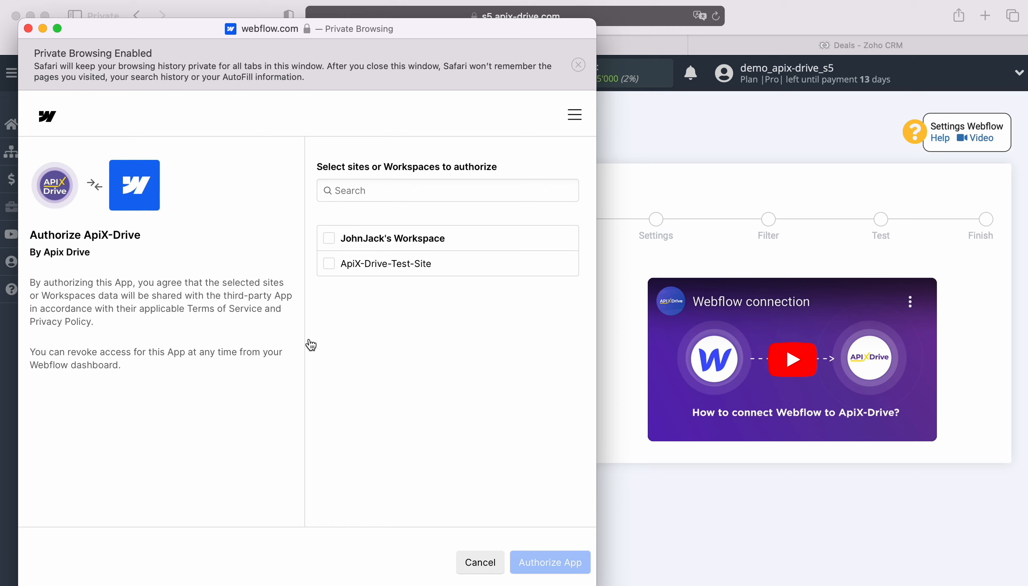
Authorize ApiX-Drive for the Webflow workspace and its test site
{"action": "left_click", "coordinate": [329, 238]}
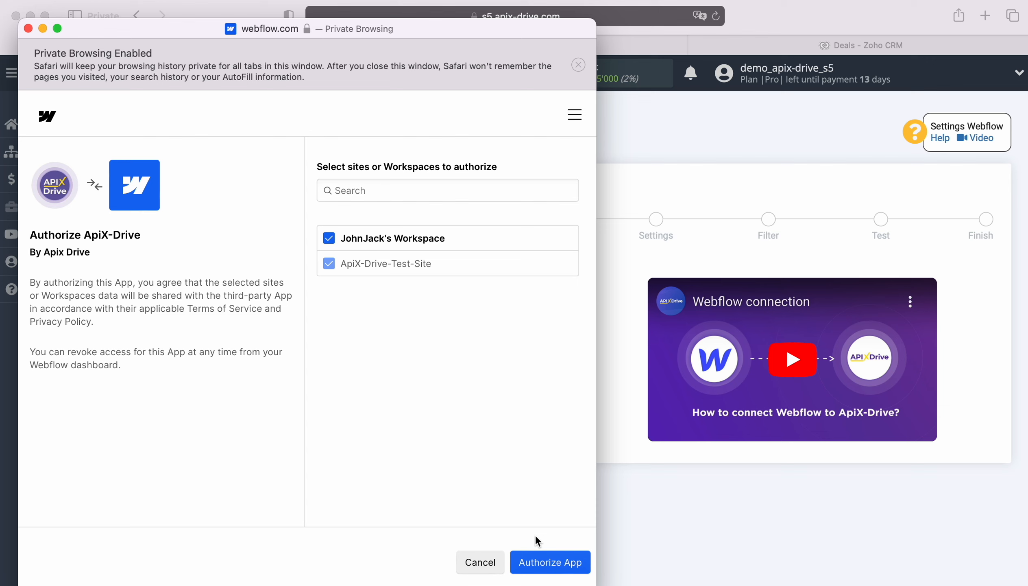
{"action": "left_click", "coordinate": [547, 563]}
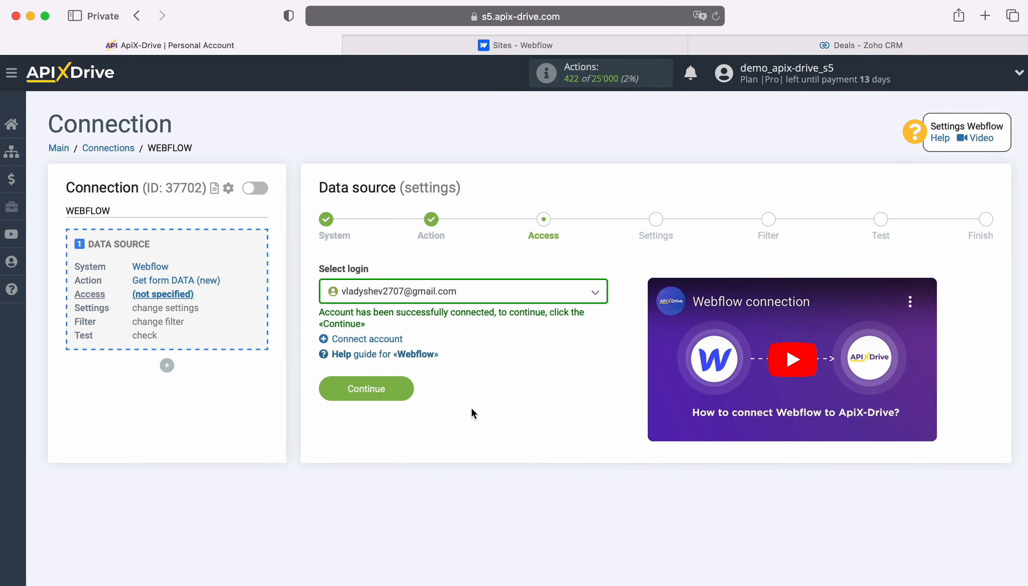
Select the connected Webflow account as the login and continue
{"action": "left_click", "coordinate": [495, 288]}
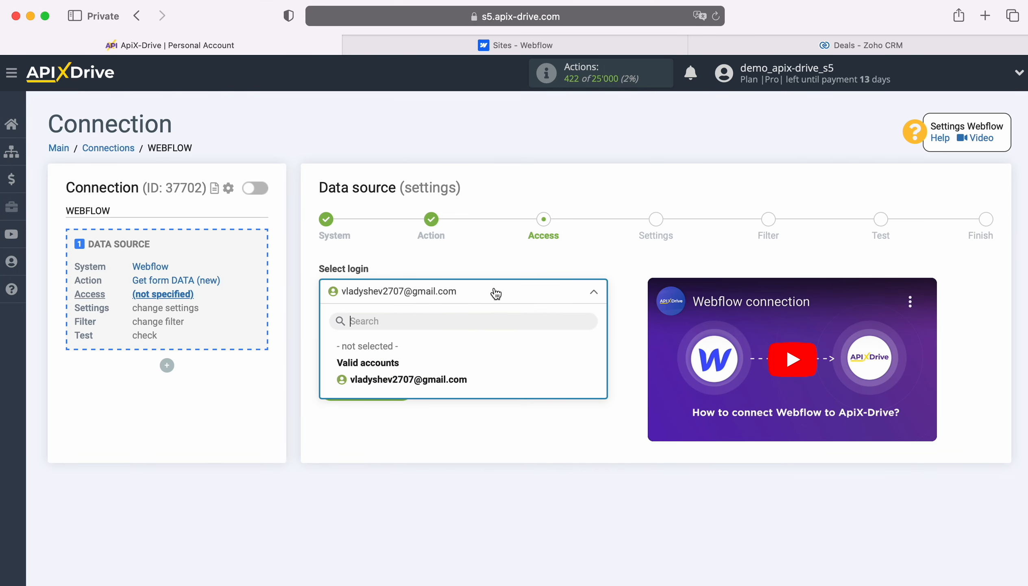
{"action": "left_click", "coordinate": [457, 375]}
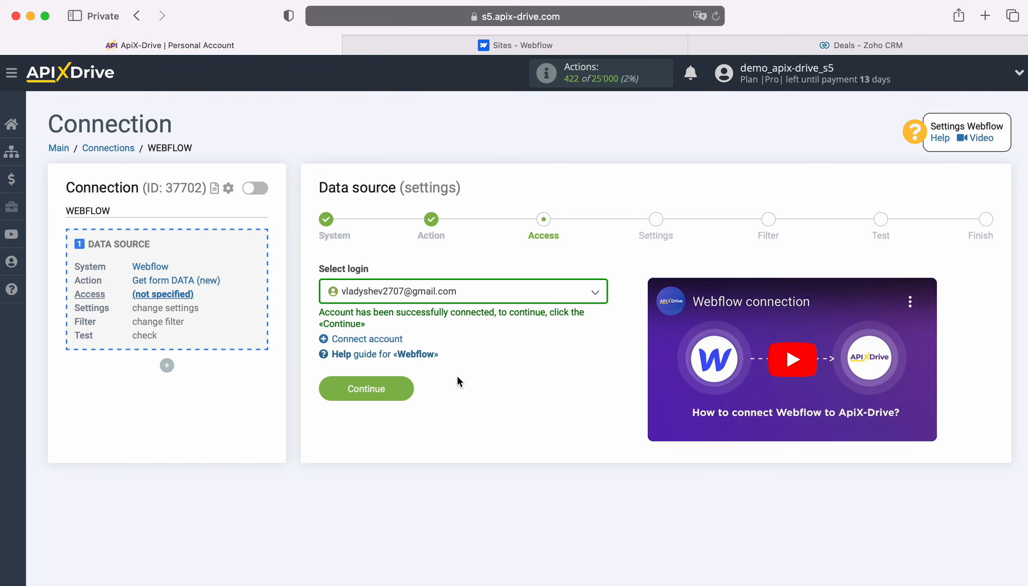
{"action": "left_click", "coordinate": [405, 385]}
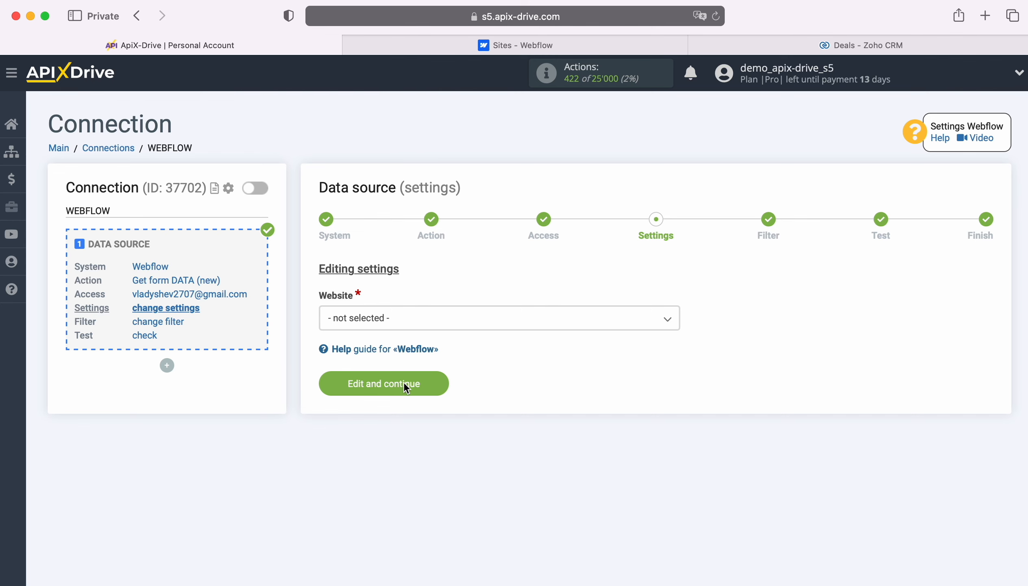
Choose ApiX-Drive-Test-Site as the website, save the settings and continue past filtering without conditions
{"action": "left_click", "coordinate": [415, 327]}
{"action": "left_click", "coordinate": [404, 388]}
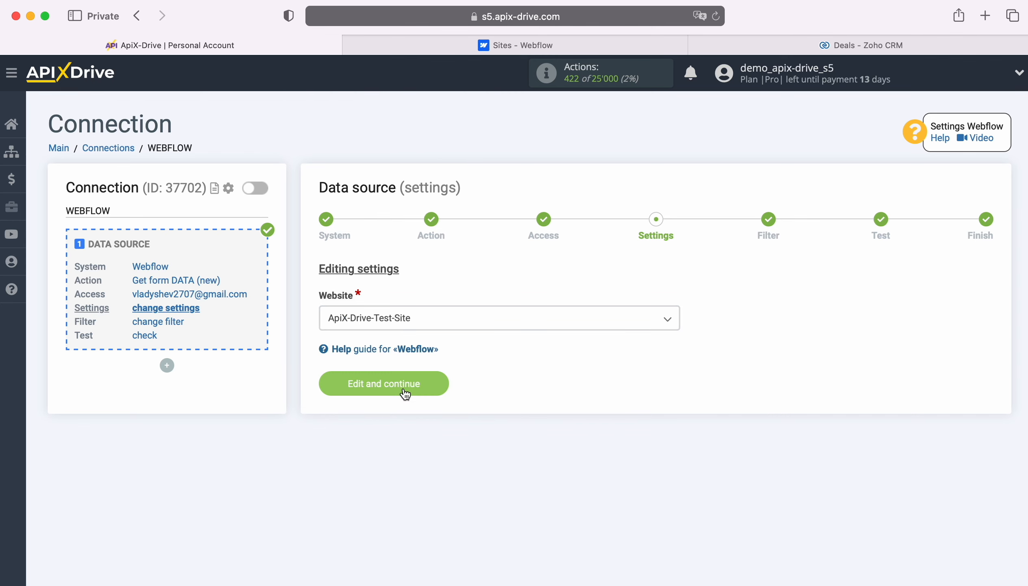
{"action": "left_click", "coordinate": [405, 393]}
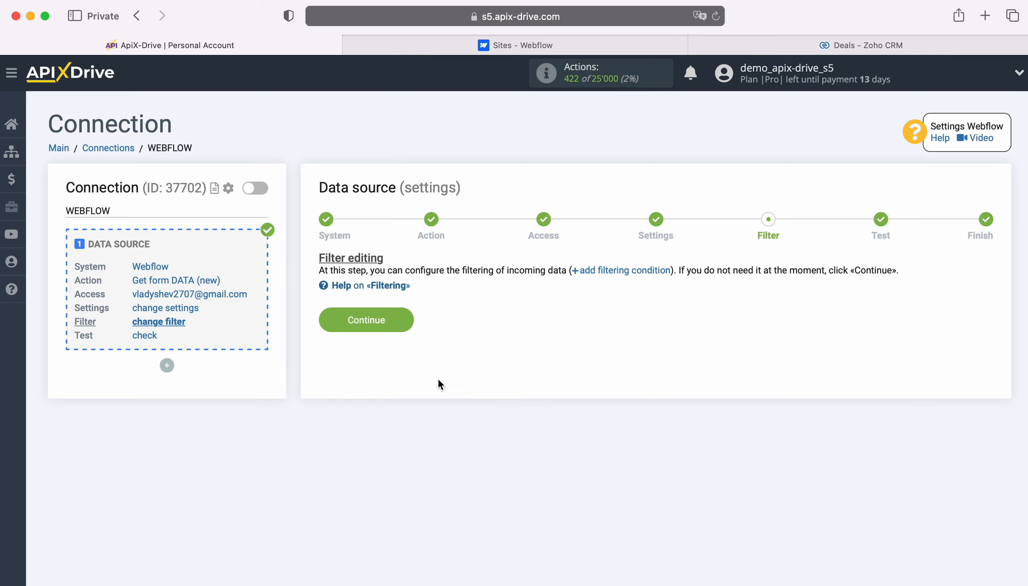
{"action": "left_click", "coordinate": [405, 318]}
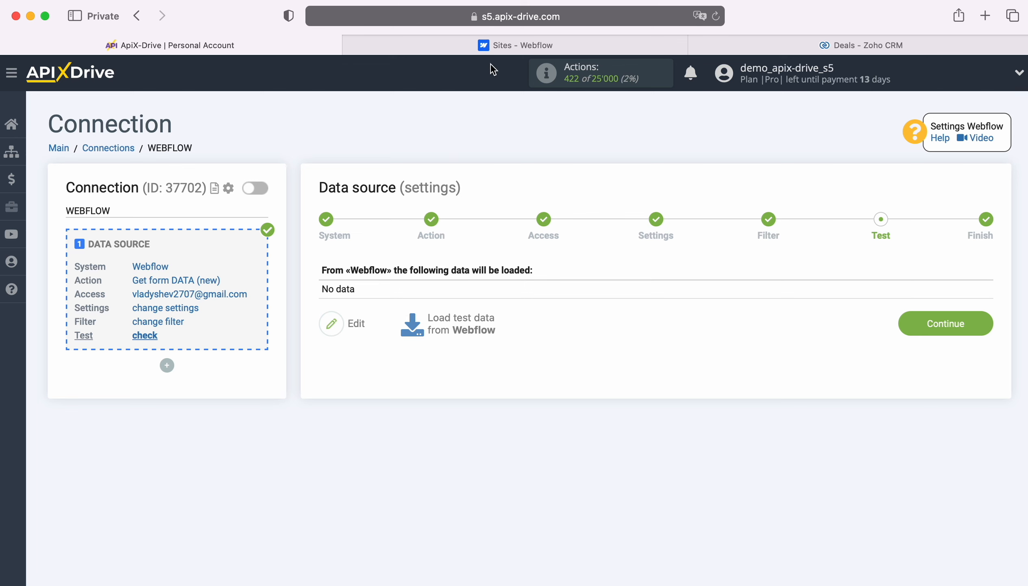
Open the published test site and submit Form 1 with a test first name, last name, e-mail and phone number
{"action": "left_click", "coordinate": [490, 45]}
{"action": "left_click", "coordinate": [367, 321]}
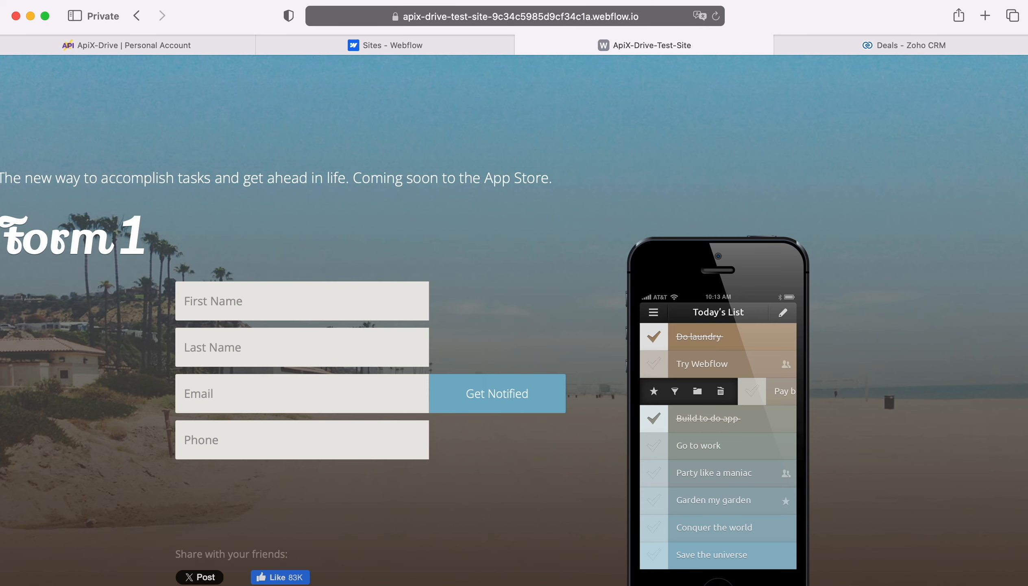
{"action": "left_click", "coordinate": [321, 298]}
{"action": "key", "text": "Tab"}
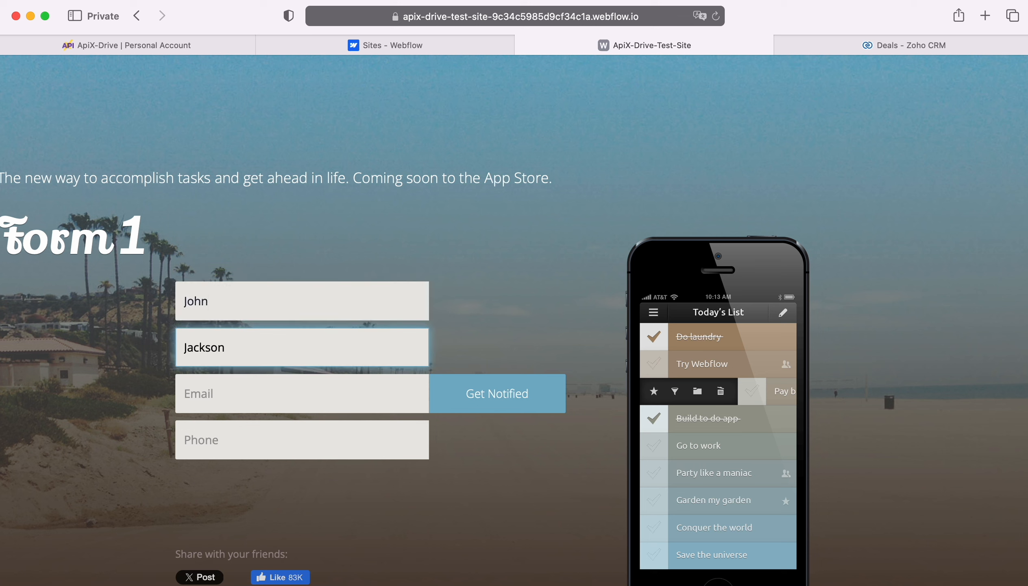
{"action": "key", "text": "Tab"}
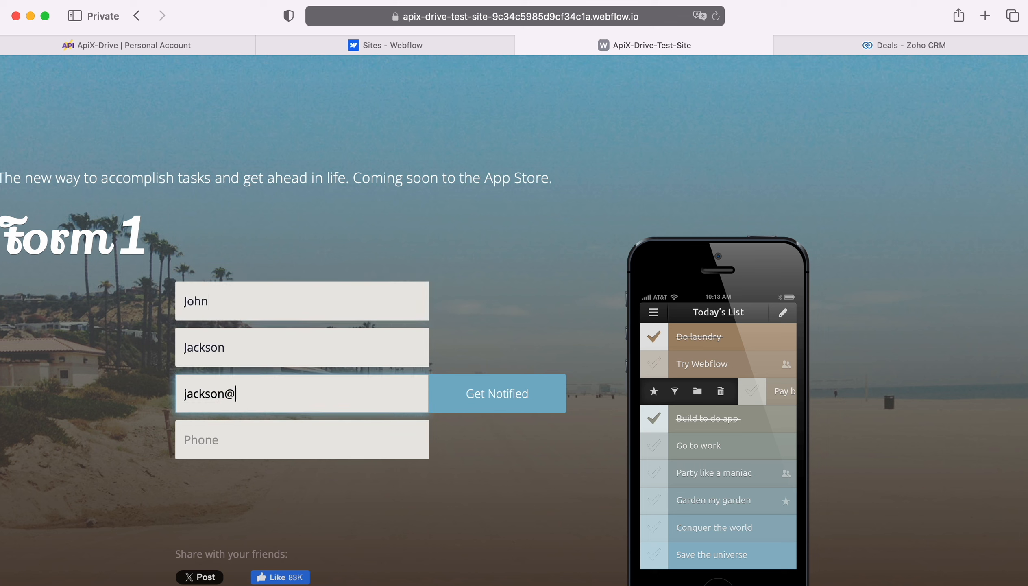
{"action": "key", "text": "Tab"}
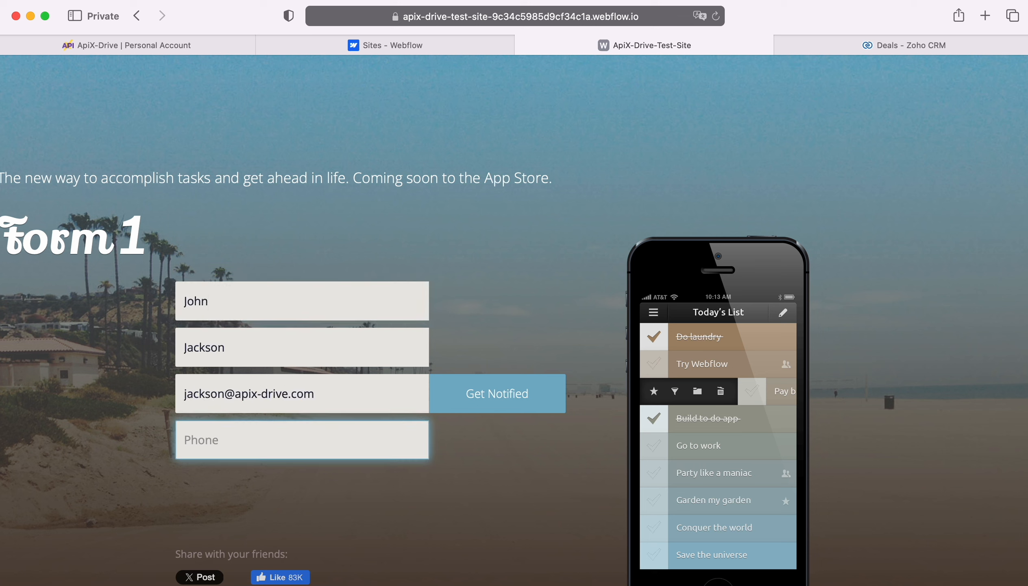
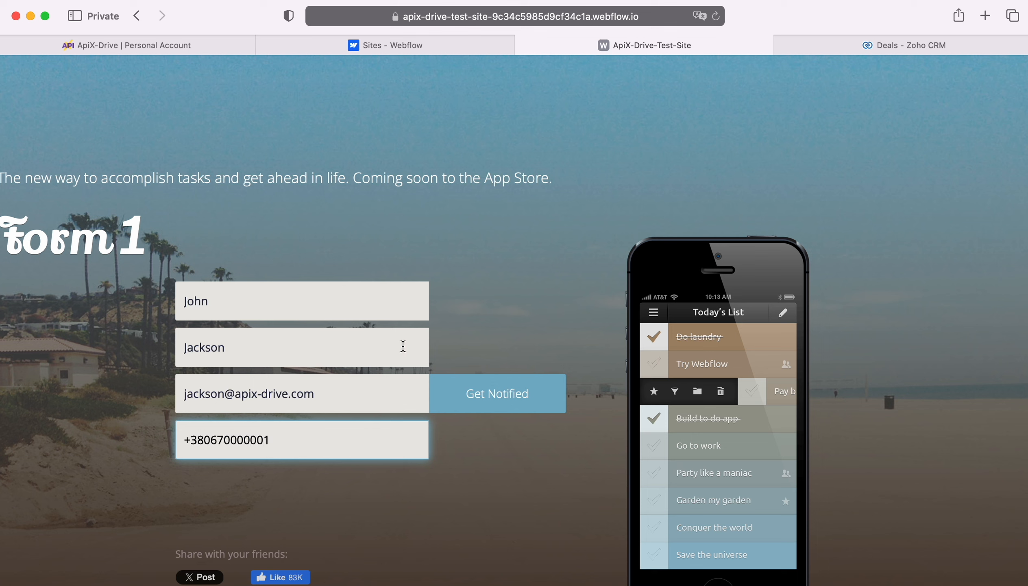
{"action": "left_click", "coordinate": [492, 395]}
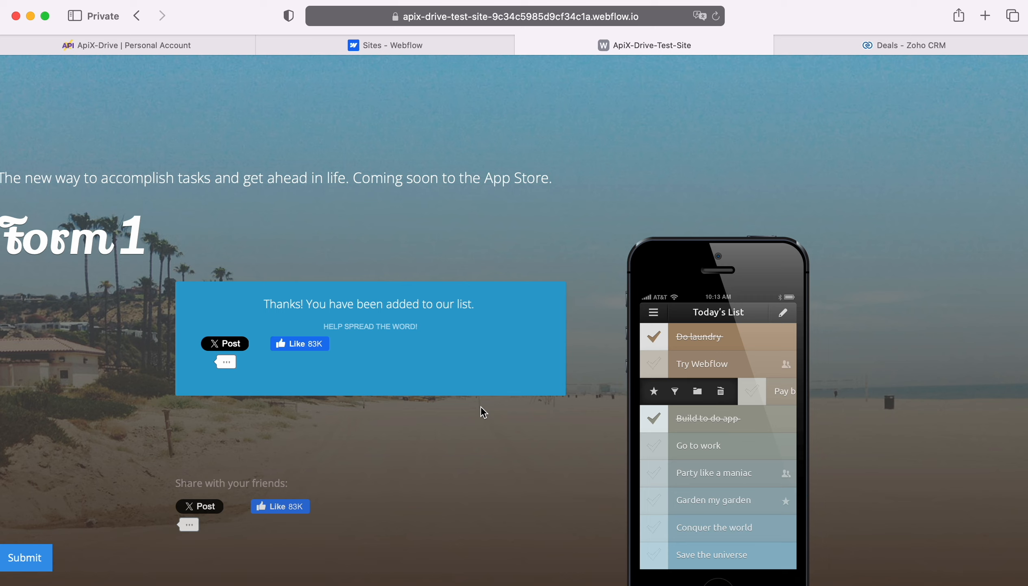
Return to the connection, load test data from Webflow and continue
{"action": "left_click", "coordinate": [198, 39]}
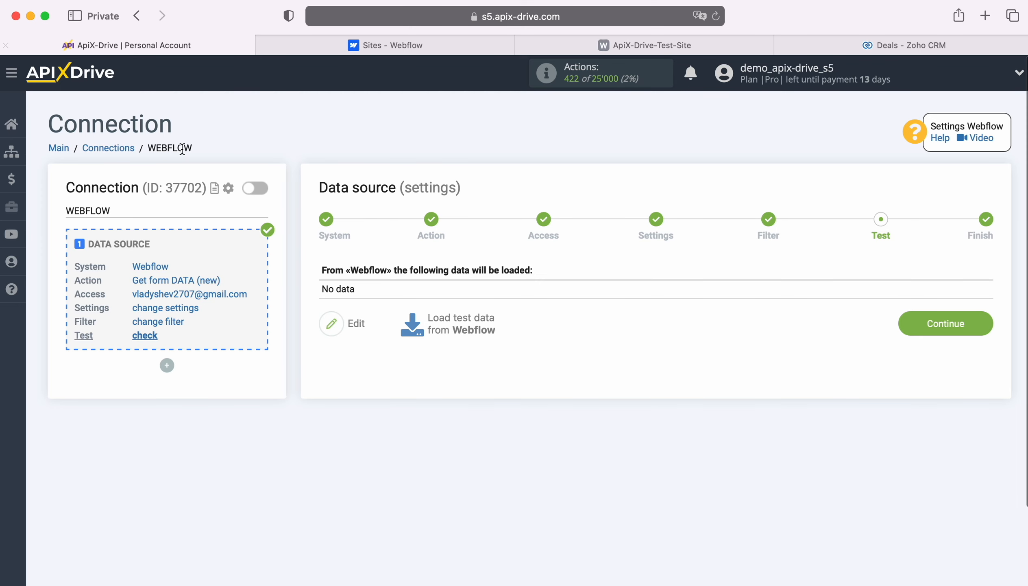
{"action": "left_click", "coordinate": [461, 320]}
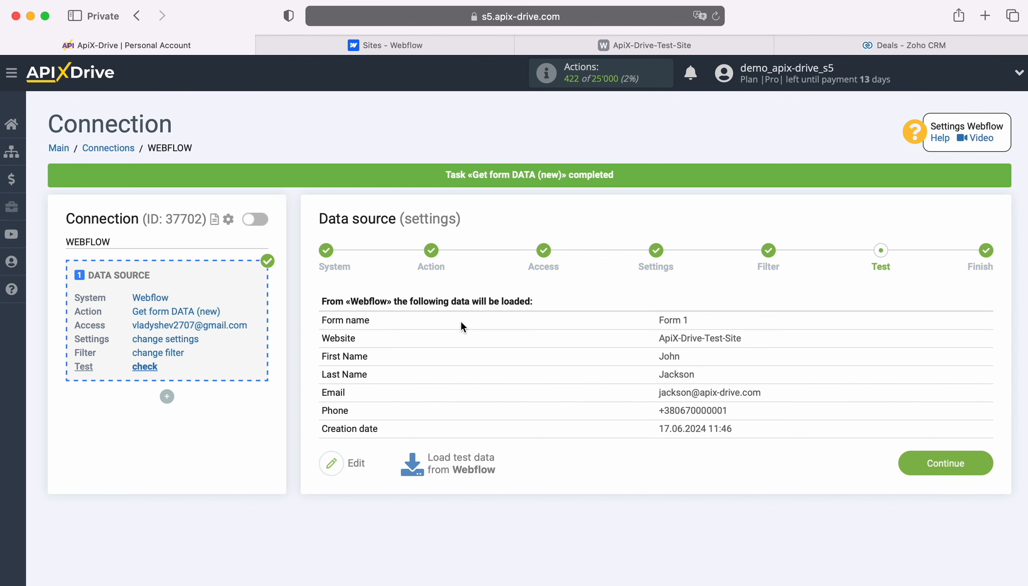
{"action": "left_click", "coordinate": [989, 457]}
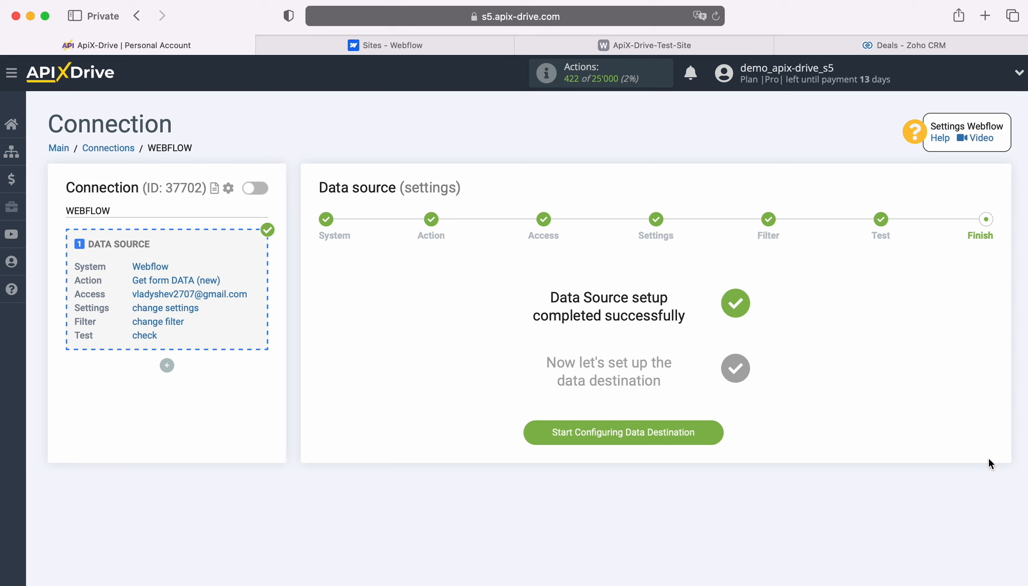
Start configuring the data destination, select Zoho CRM as the system and continue
{"action": "left_click", "coordinate": [713, 425]}
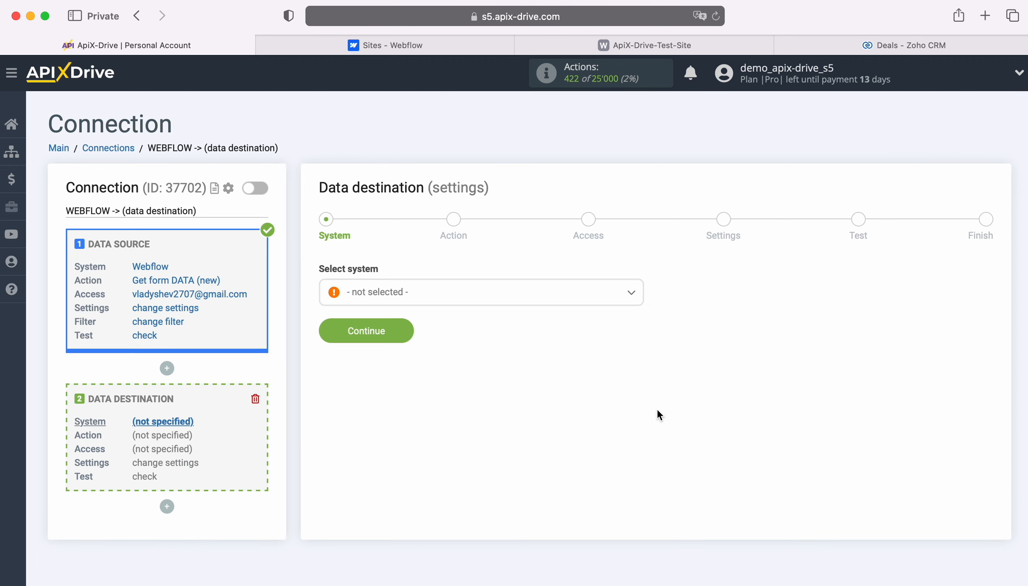
{"action": "left_click", "coordinate": [596, 298]}
{"action": "scroll", "coordinate": [595, 422], "scroll_direction": "down", "scroll_amount": 10}
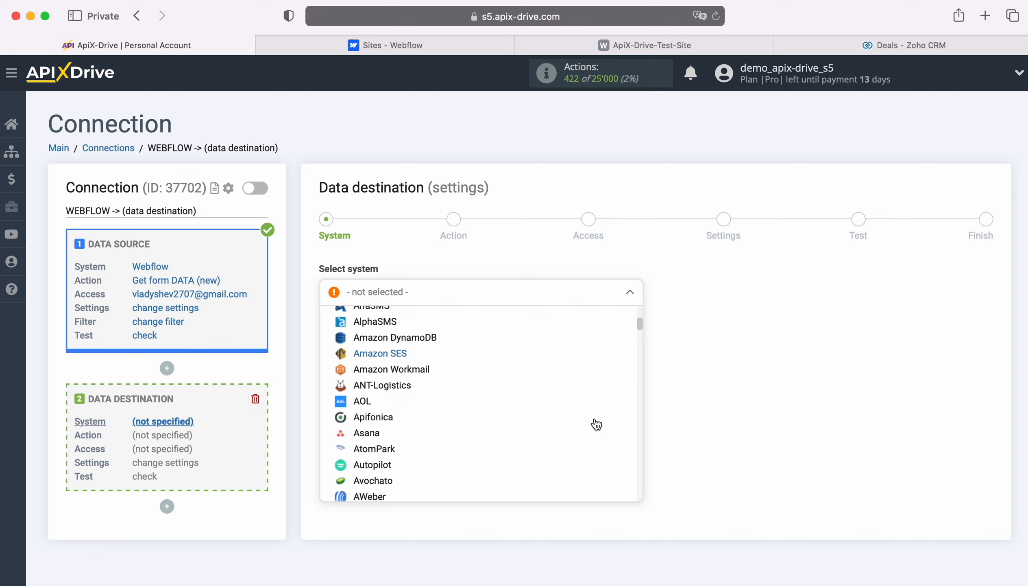
{"action": "scroll", "coordinate": [596, 424], "scroll_direction": "down", "scroll_amount": 15}
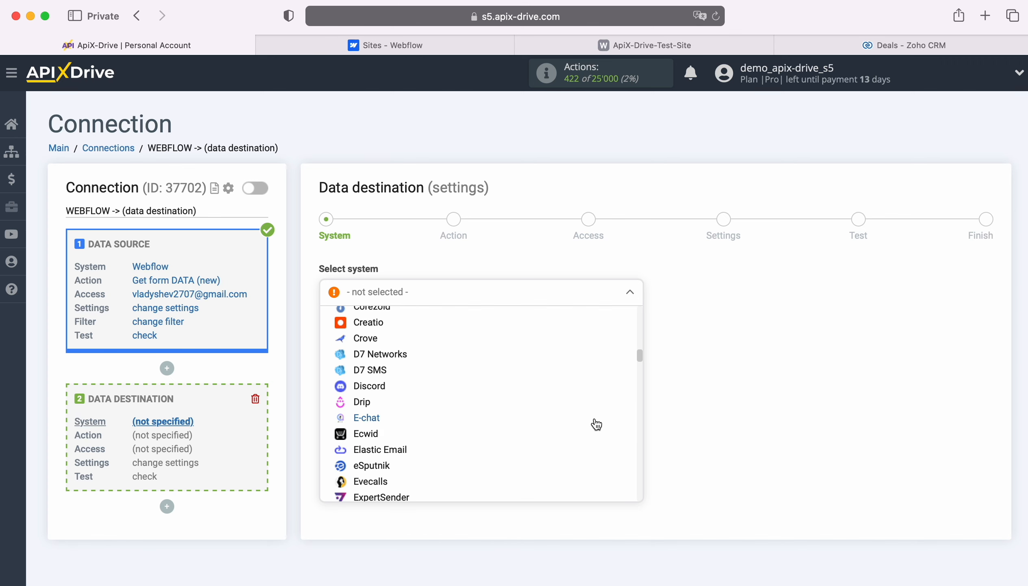
{"action": "scroll", "coordinate": [596, 425], "scroll_direction": "down", "scroll_amount": 15}
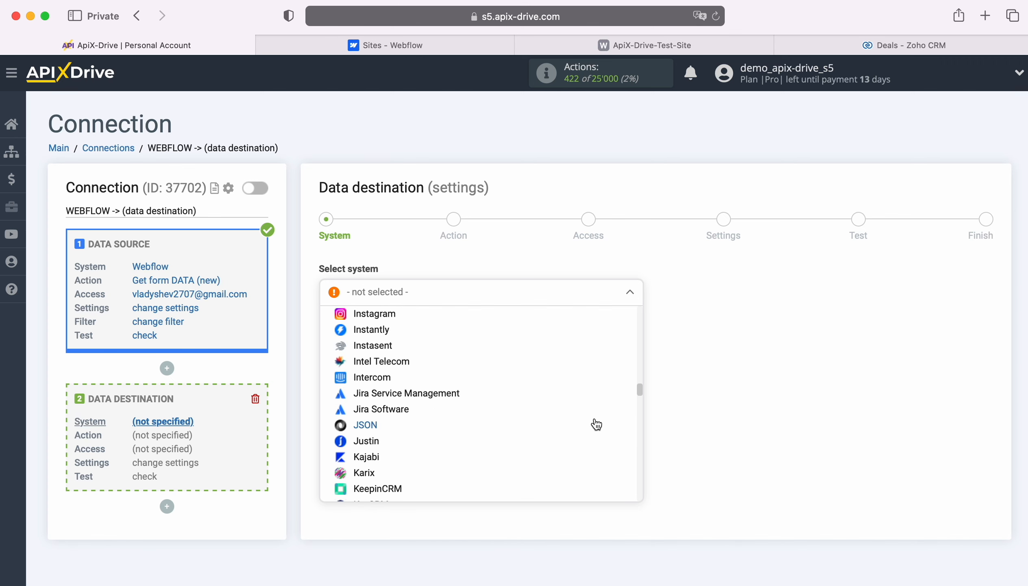
{"action": "scroll", "coordinate": [596, 424], "scroll_direction": "down", "scroll_amount": 15}
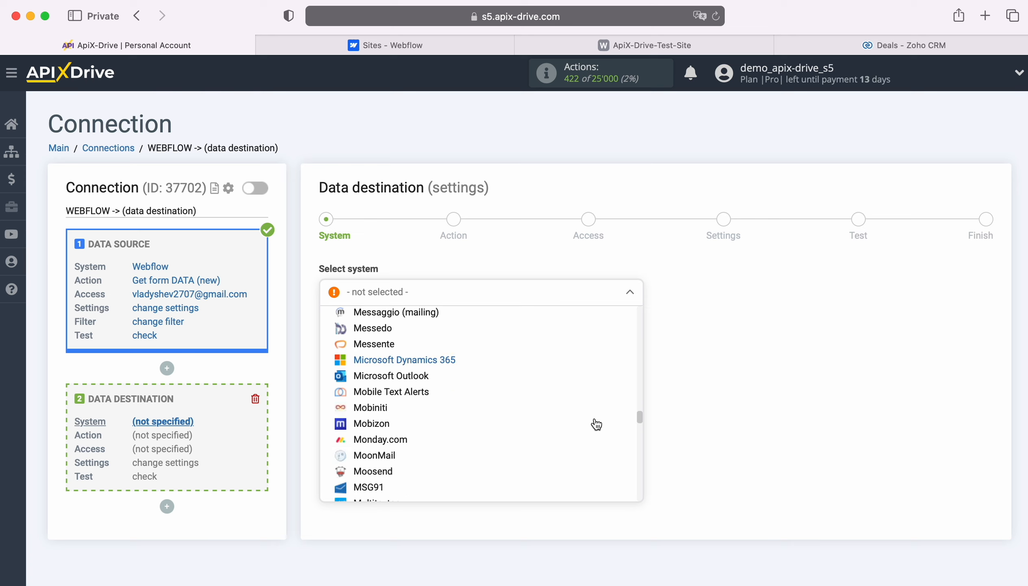
{"action": "scroll", "coordinate": [597, 424], "scroll_direction": "down", "scroll_amount": 15}
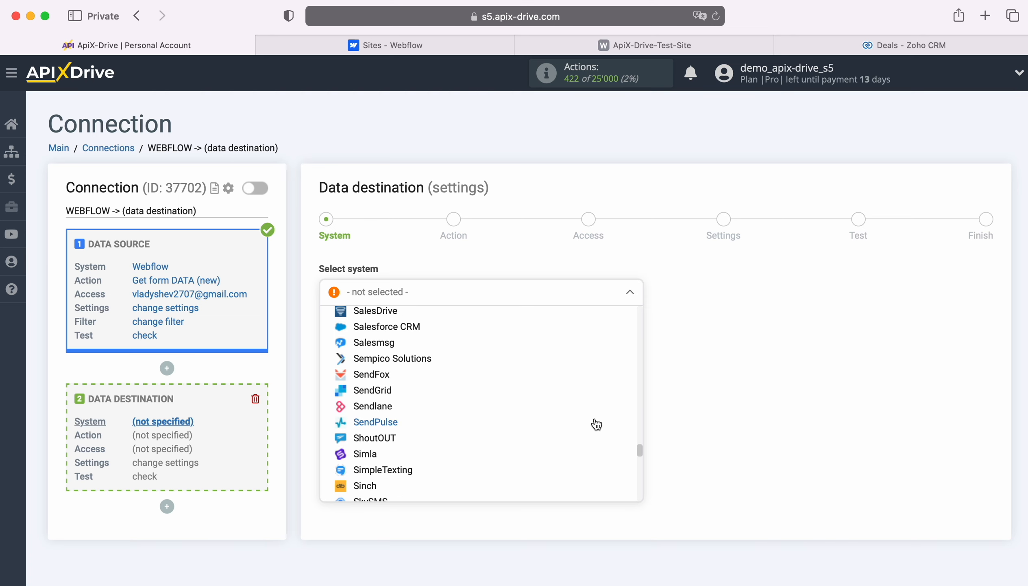
{"action": "scroll", "coordinate": [596, 424], "scroll_direction": "down", "scroll_amount": 15}
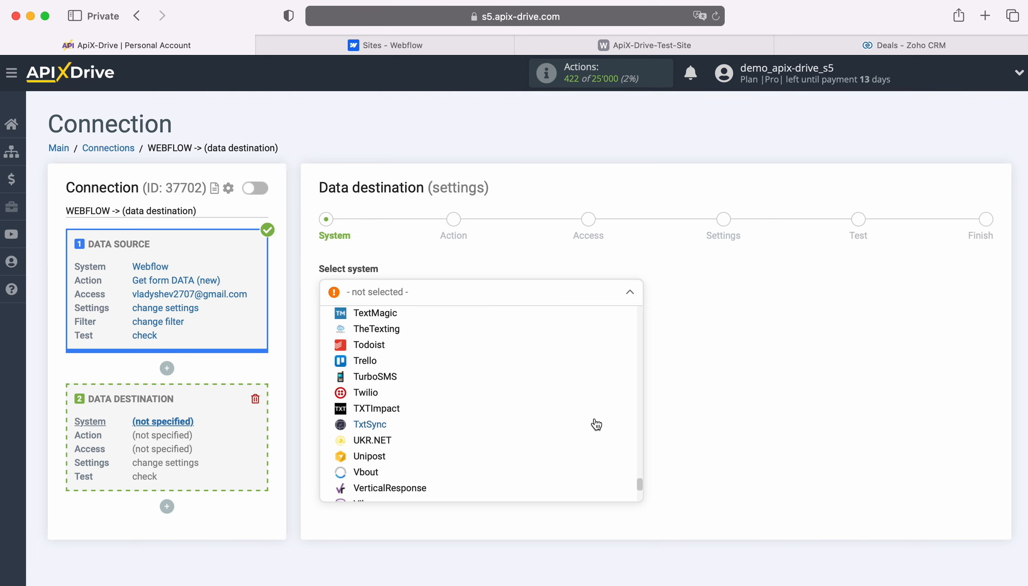
{"action": "scroll", "coordinate": [596, 424], "scroll_direction": "down", "scroll_amount": 5}
{"action": "left_click", "coordinate": [390, 481]}
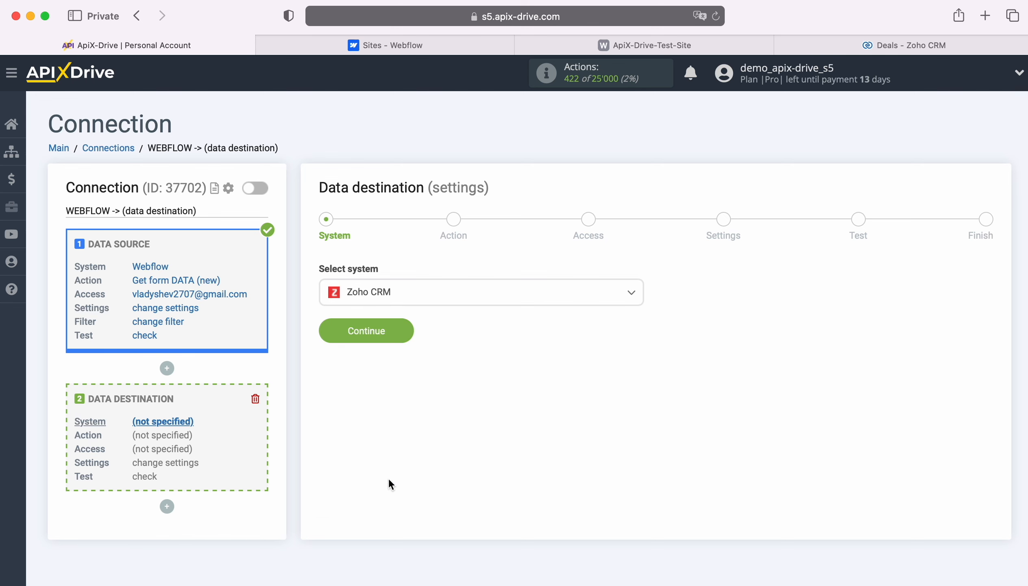
{"action": "left_click", "coordinate": [407, 333]}
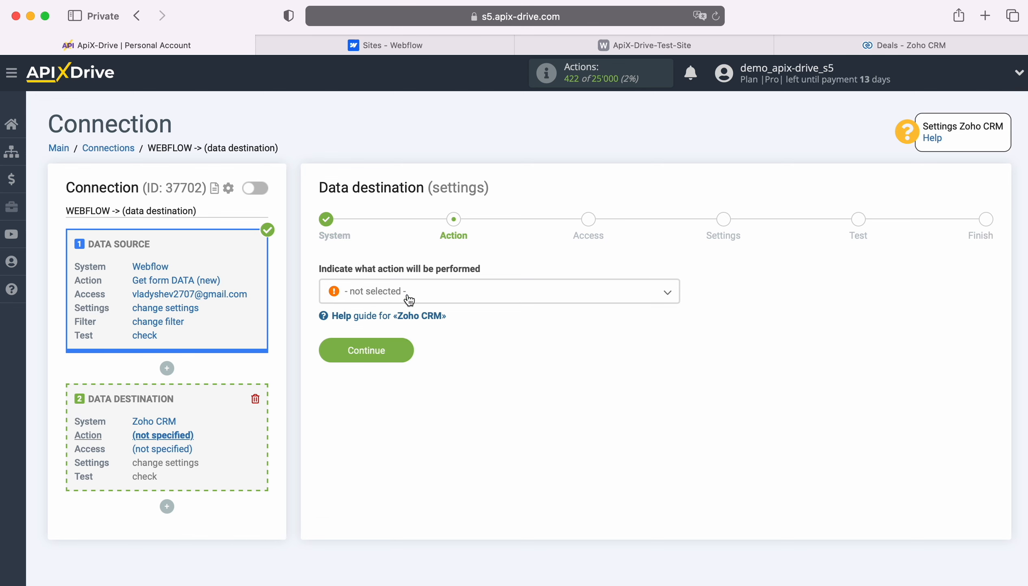
Choose Create DEAL as the action to perform and continue
{"action": "left_click", "coordinate": [407, 299]}
{"action": "left_click", "coordinate": [394, 395]}
{"action": "left_click", "coordinate": [403, 348]}
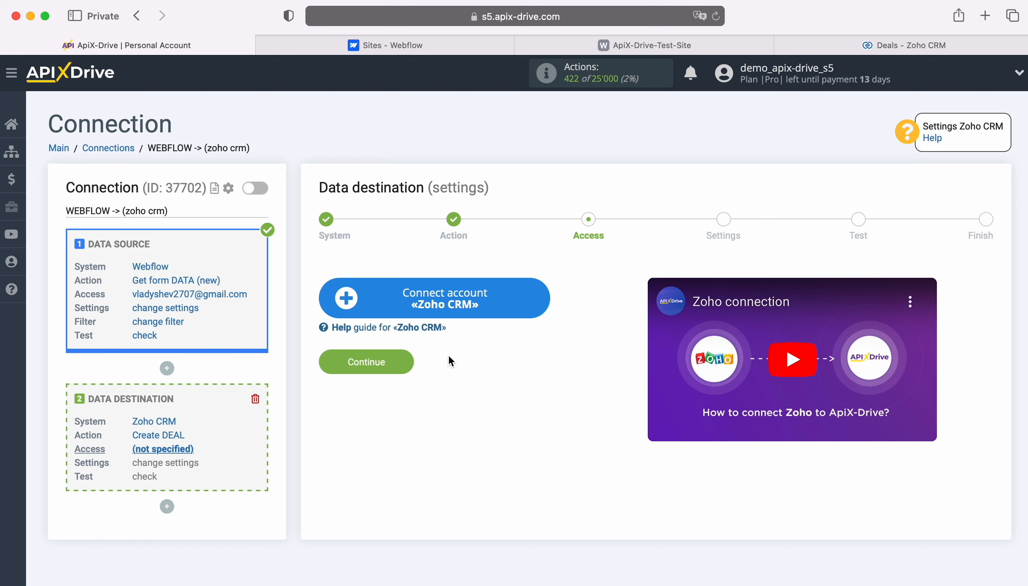
Connect a Zoho CRM account by signing in with the account e-mail and saved password, then accept ApiX Drive's access request
{"action": "left_click", "coordinate": [539, 296]}
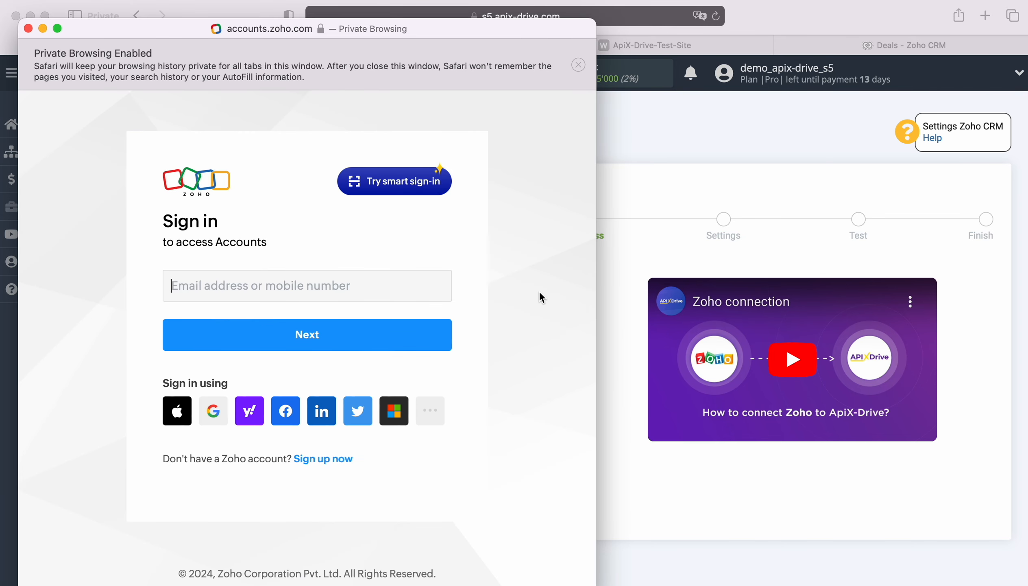
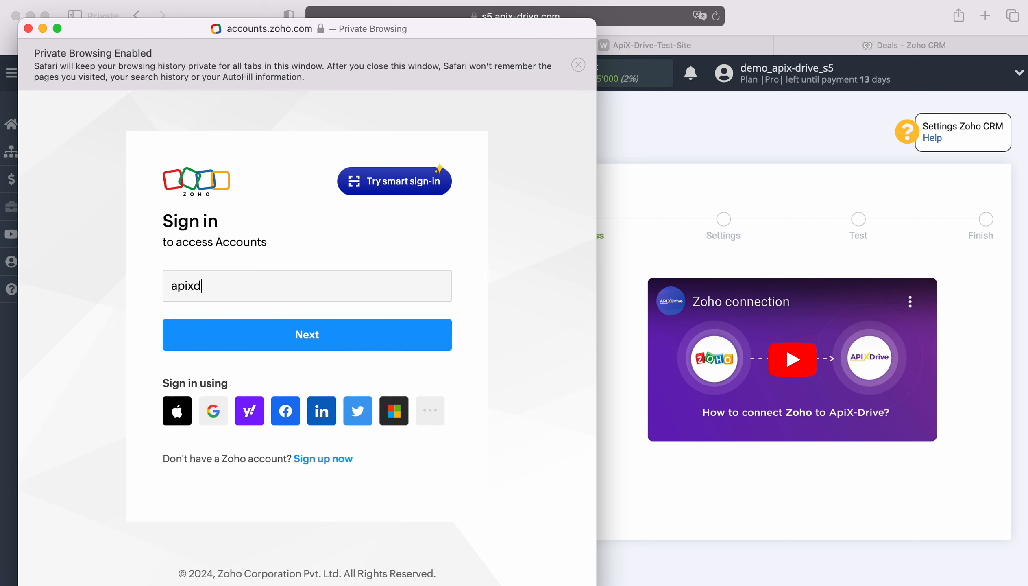
{"action": "key", "text": "Return"}
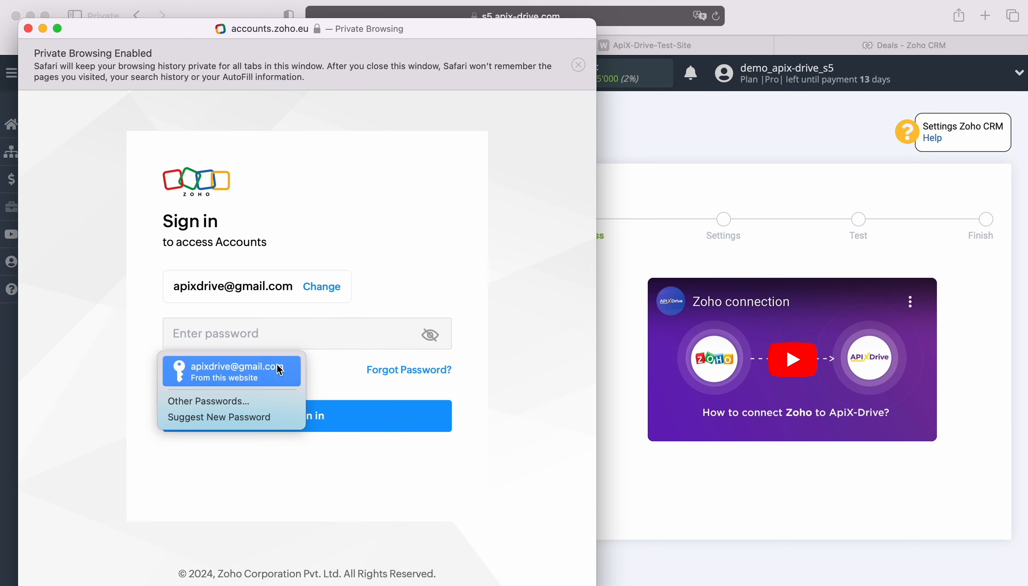
{"action": "left_click", "coordinate": [280, 367]}
{"action": "left_click", "coordinate": [307, 416]}
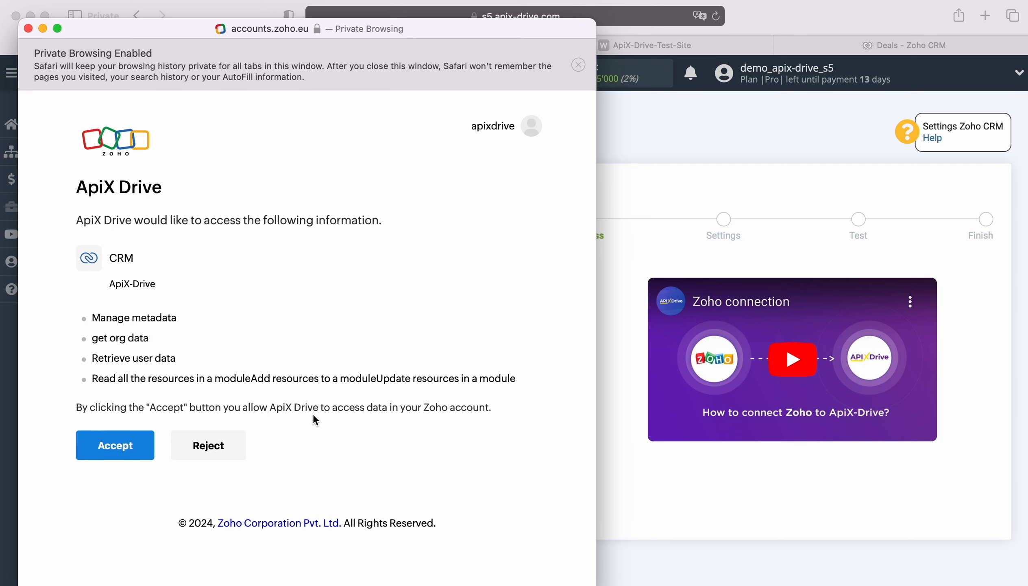
{"action": "left_click", "coordinate": [127, 444]}
Select the connected Zoho CRM account as the login and continue
{"action": "left_click", "coordinate": [508, 304]}
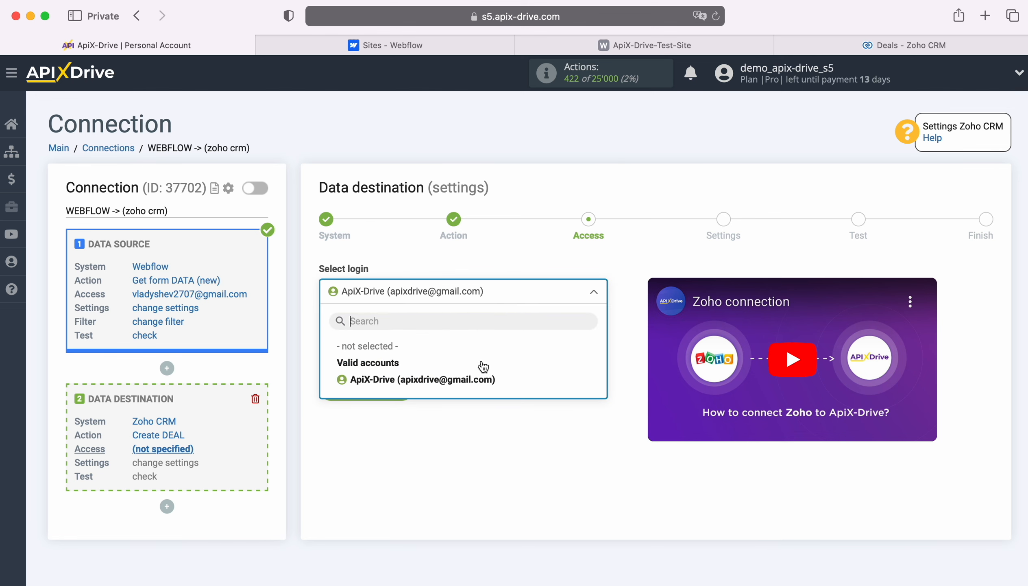
{"action": "left_click", "coordinate": [480, 377]}
{"action": "left_click", "coordinate": [406, 383]}
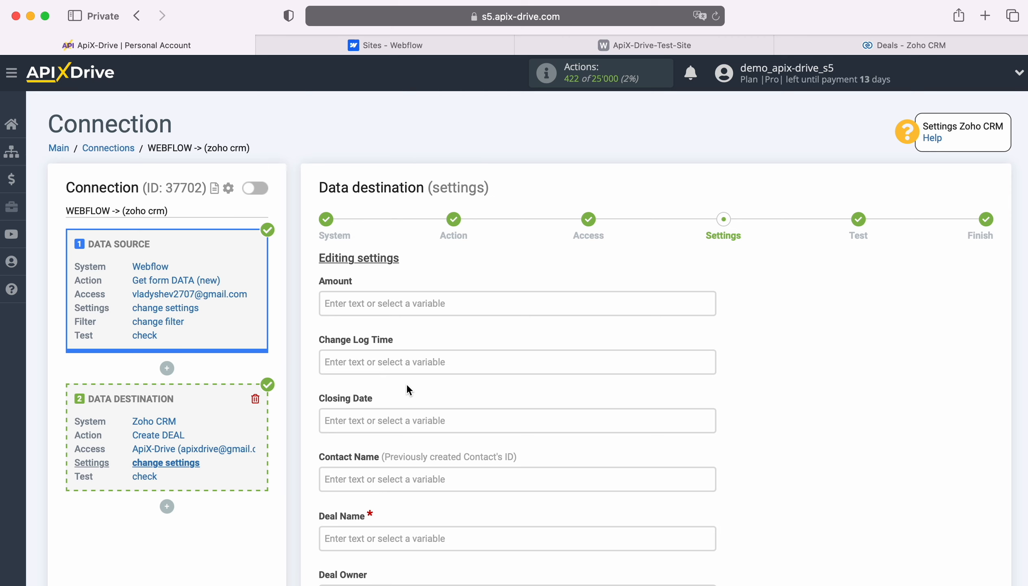
Set Deal Name to "New Lead from Webflow" followed by the First Name and Last Name variables
{"action": "scroll", "coordinate": [599, 385], "scroll_direction": "down", "scroll_amount": 5}
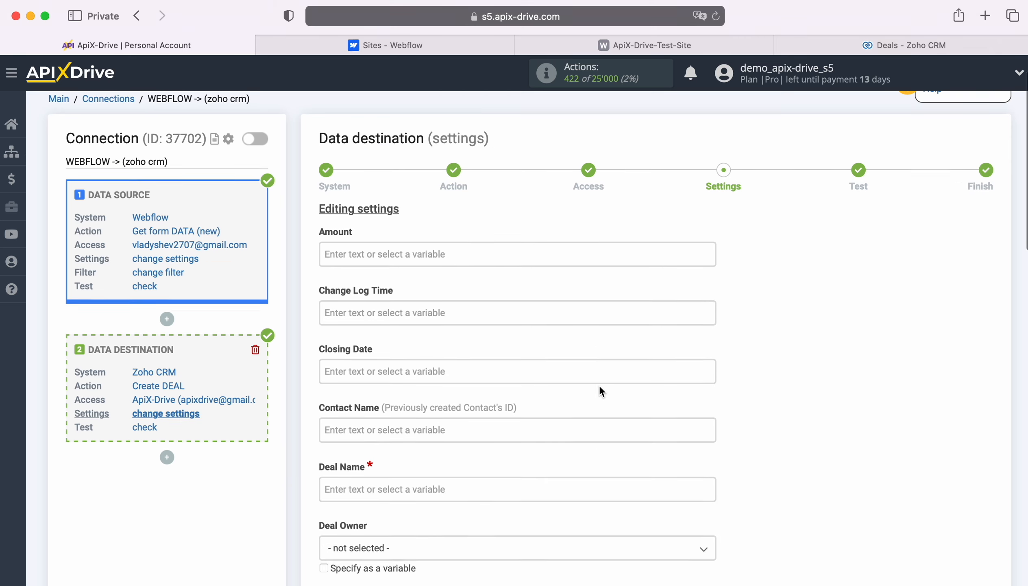
{"action": "left_click", "coordinate": [482, 399]}
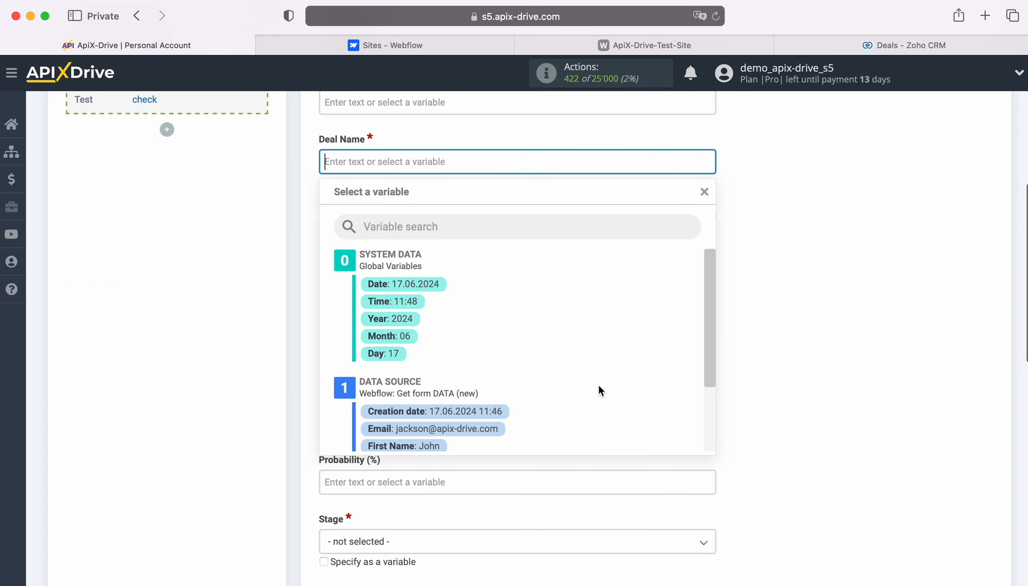
{"action": "scroll", "coordinate": [612, 382], "scroll_direction": "down", "scroll_amount": 3}
{"action": "left_click", "coordinate": [412, 369]}
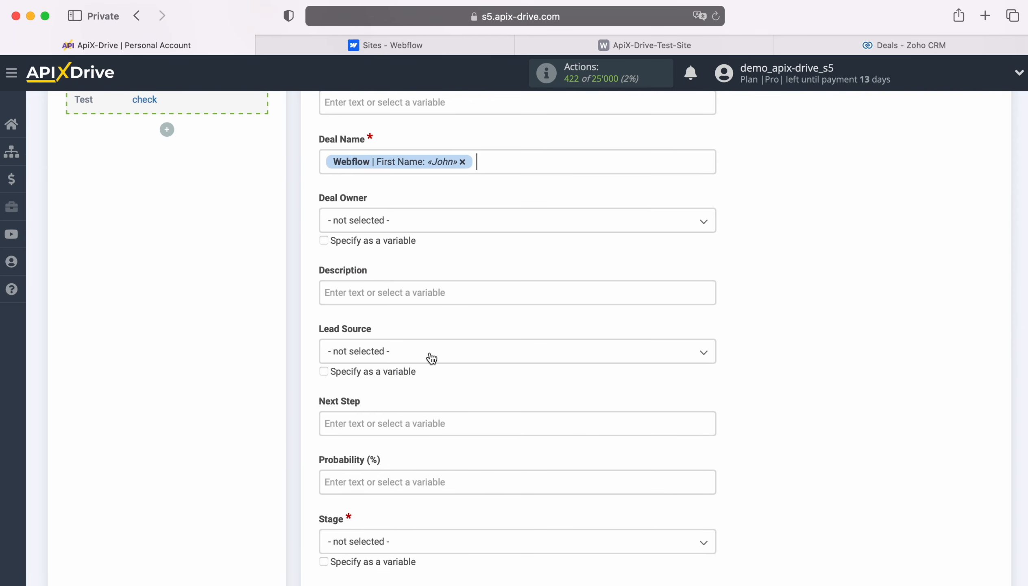
{"action": "left_click", "coordinate": [514, 162]}
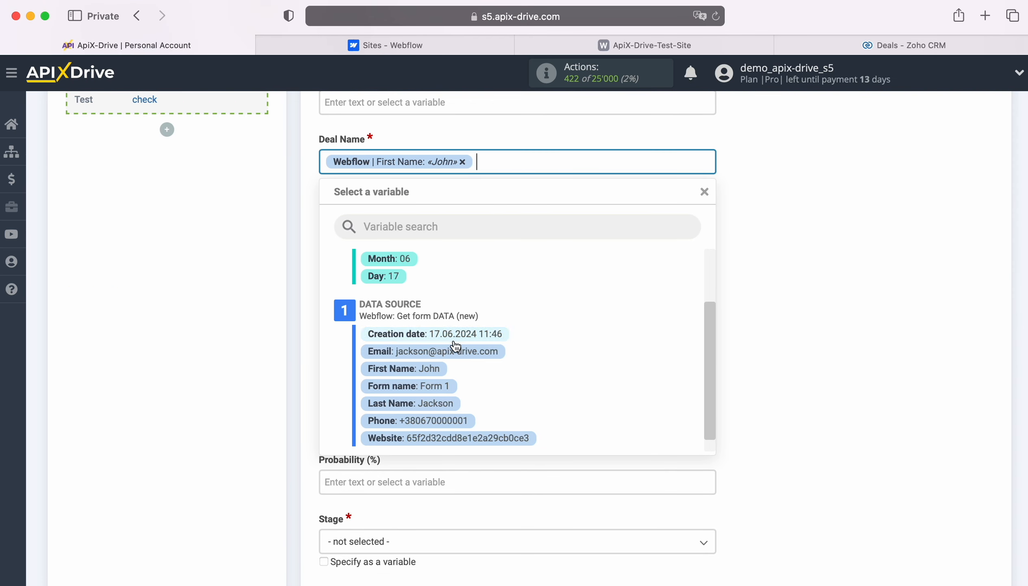
{"action": "left_click", "coordinate": [442, 403]}
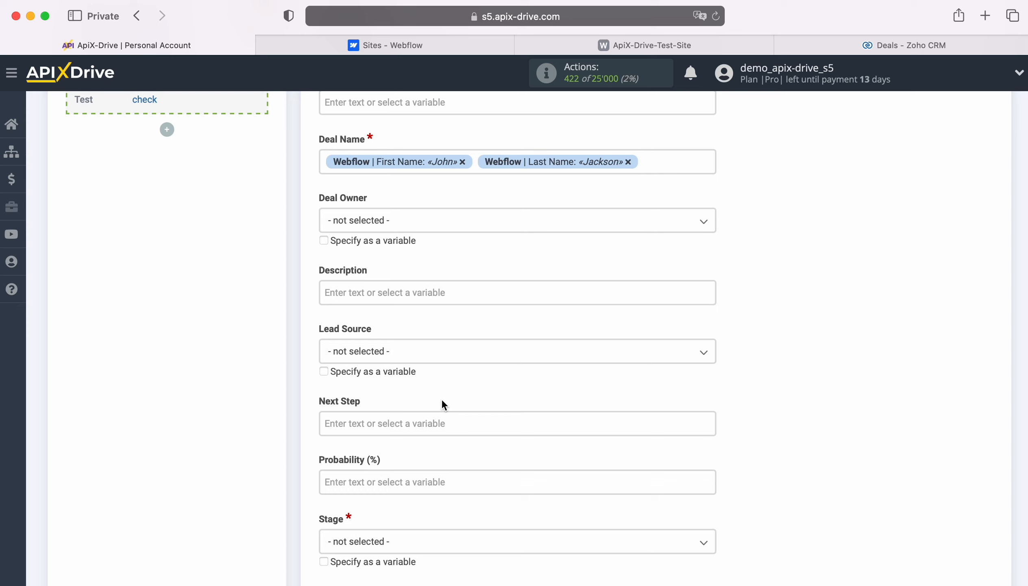
{"action": "left_click", "coordinate": [322, 157]}
{"action": "type", "text": "New Lead"}
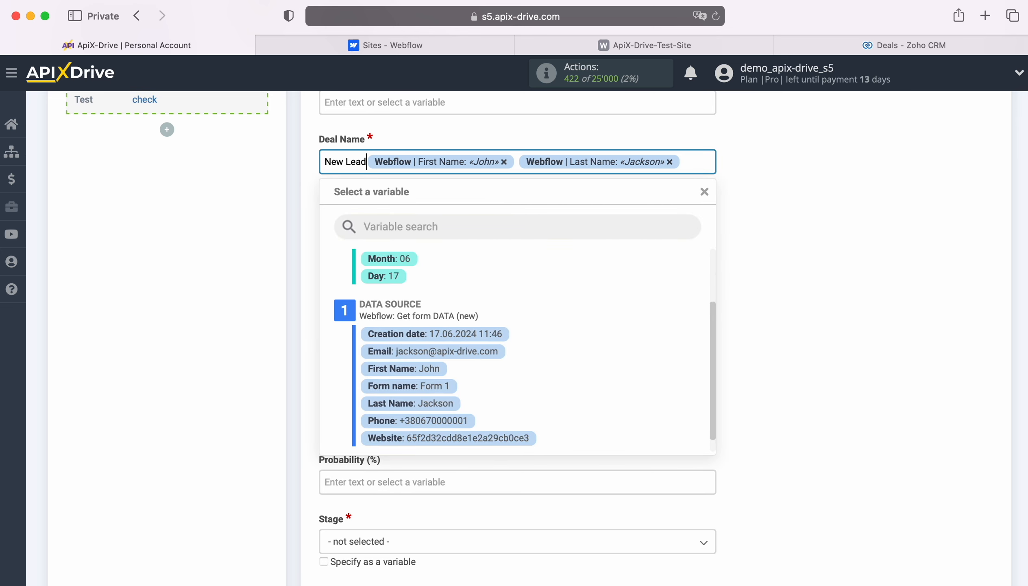
{"action": "type", "text": " from Webflow"}
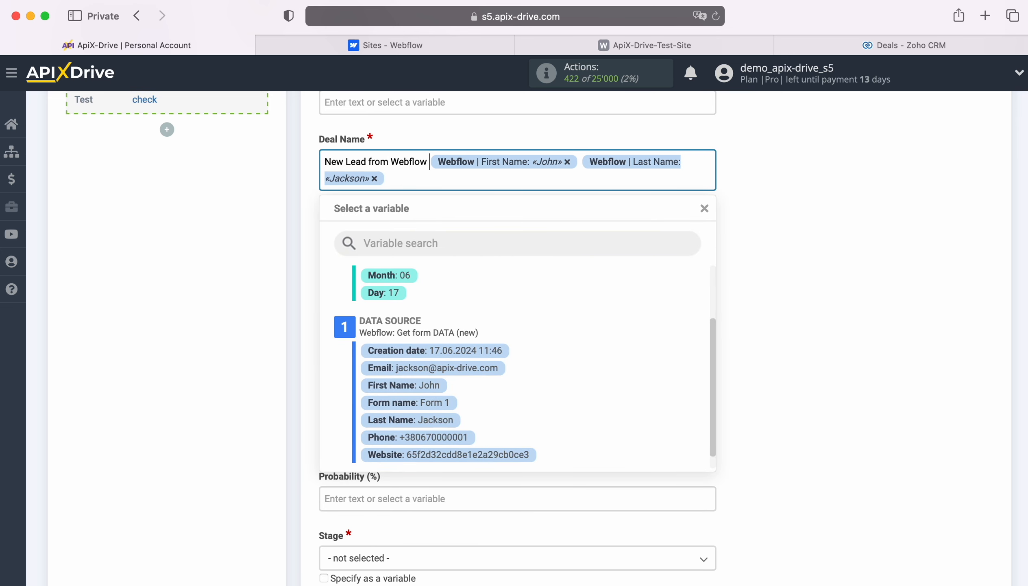
{"action": "left_click", "coordinate": [230, 181]}
Fill Description with a "Date" line holding the Creation date variable and a "Name" line holding First Name and Last Name
{"action": "scroll", "coordinate": [867, 236], "scroll_direction": "down", "scroll_amount": 2}
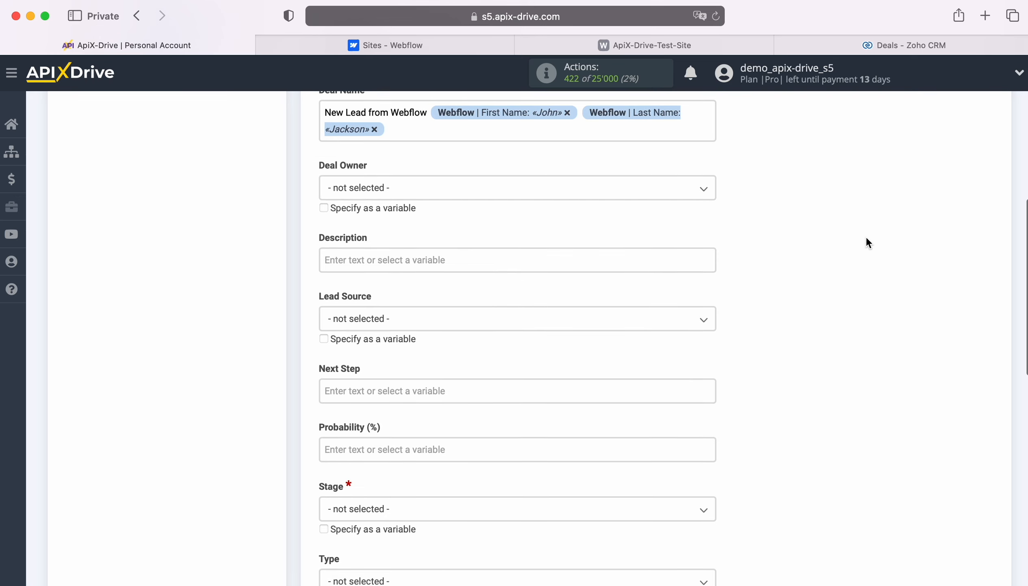
{"action": "scroll", "coordinate": [866, 243], "scroll_direction": "down", "scroll_amount": 2}
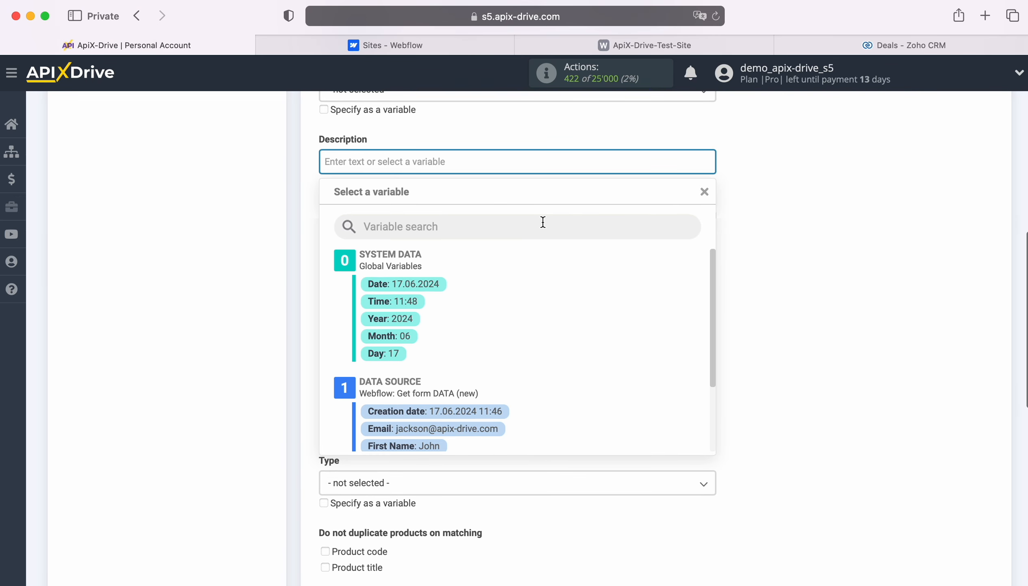
{"action": "type", "text": "Date"}
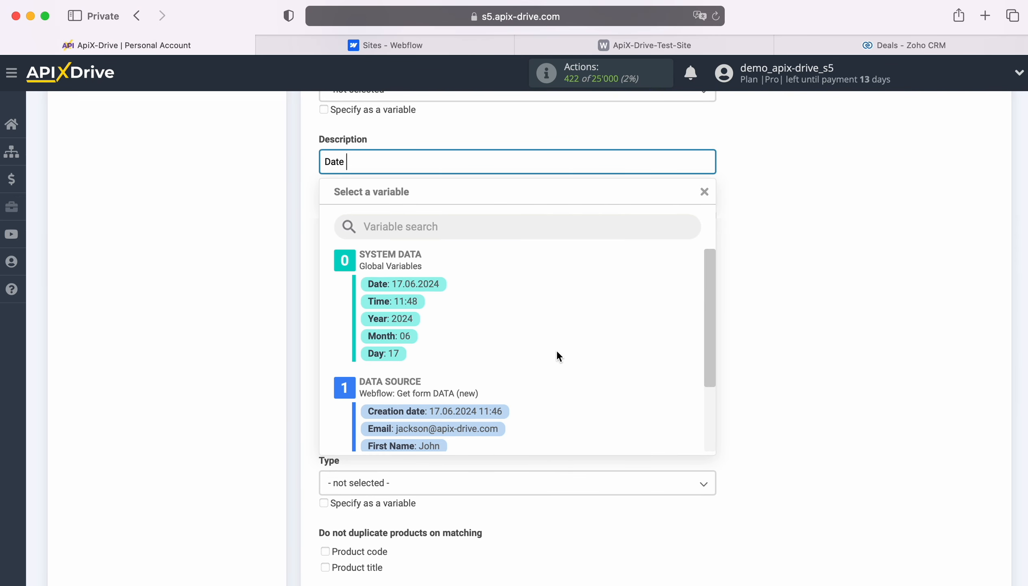
{"action": "scroll", "coordinate": [526, 351], "scroll_direction": "down", "scroll_amount": 2}
{"action": "left_click", "coordinate": [496, 362]}
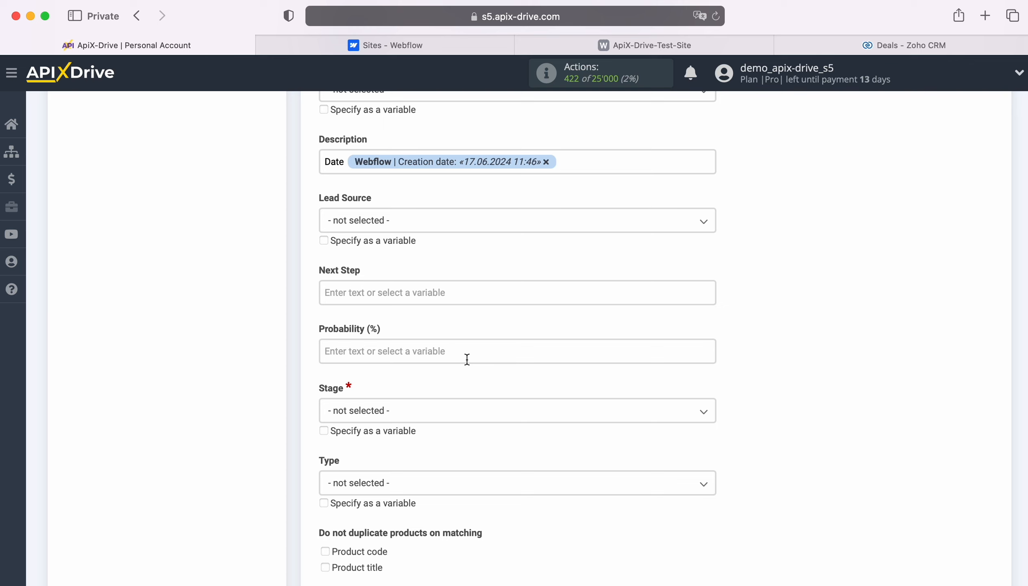
{"action": "key", "text": "Return"}
{"action": "type", "text": "Name"}
{"action": "left_click", "coordinate": [397, 176]}
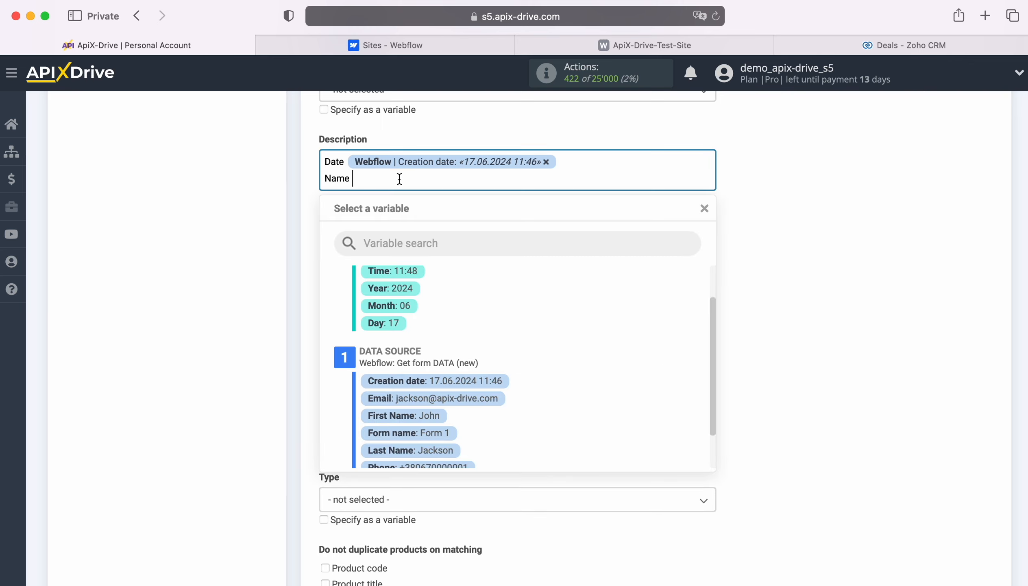
{"action": "scroll", "coordinate": [460, 364], "scroll_direction": "down", "scroll_amount": 2}
{"action": "left_click", "coordinate": [408, 333]}
{"action": "left_click", "coordinate": [526, 183]}
{"action": "left_click", "coordinate": [444, 401]}
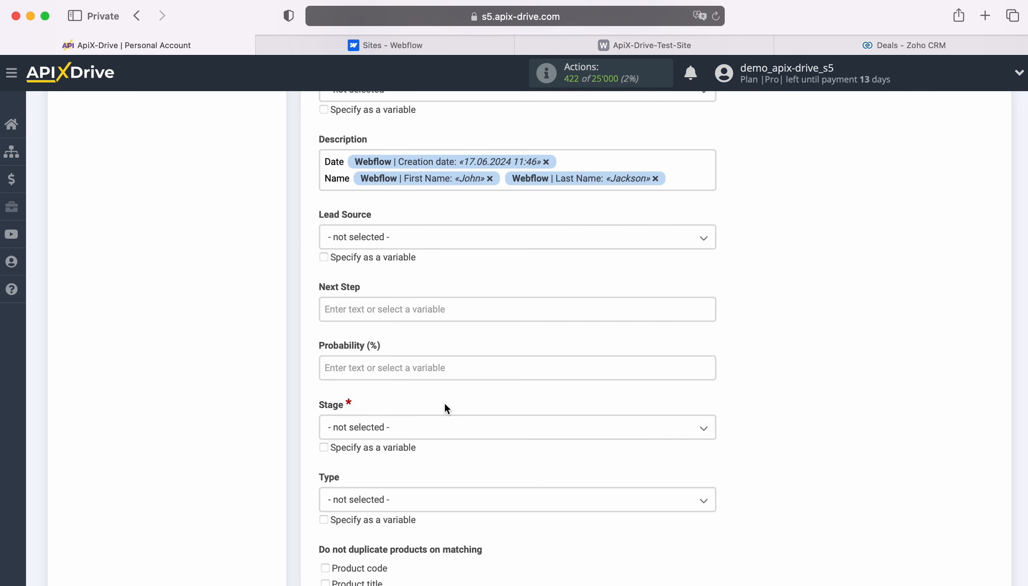
Add "Email" and "Phone" lines to the Description with the Email and Phone variables
{"action": "key", "text": "Return"}
{"action": "type", "text": "Email"}
{"action": "left_click", "coordinate": [413, 199]}
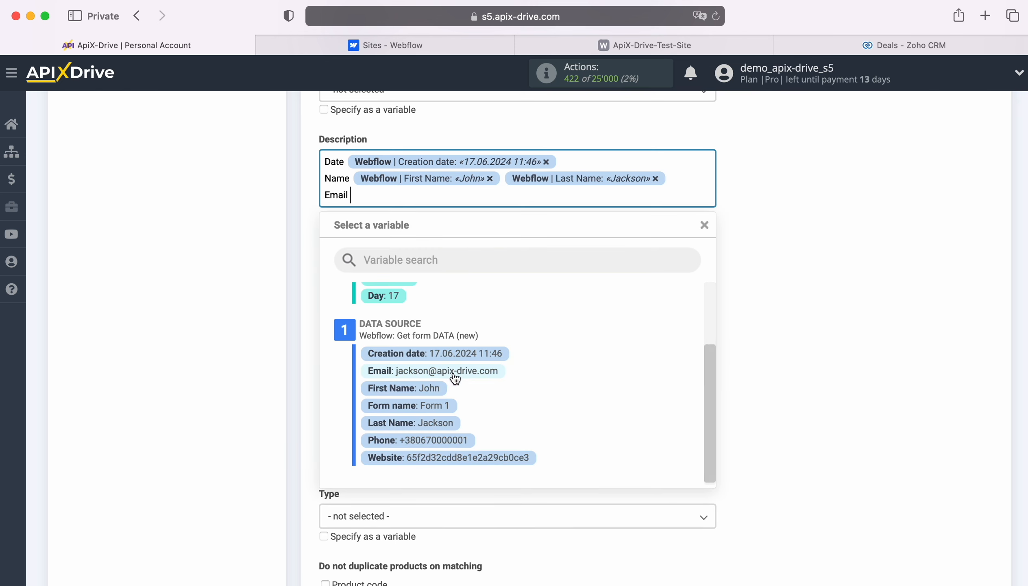
{"action": "left_click", "coordinate": [453, 372]}
{"action": "key", "text": "Return"}
{"action": "type", "text": "Phone"}
{"action": "left_click", "coordinate": [429, 212]}
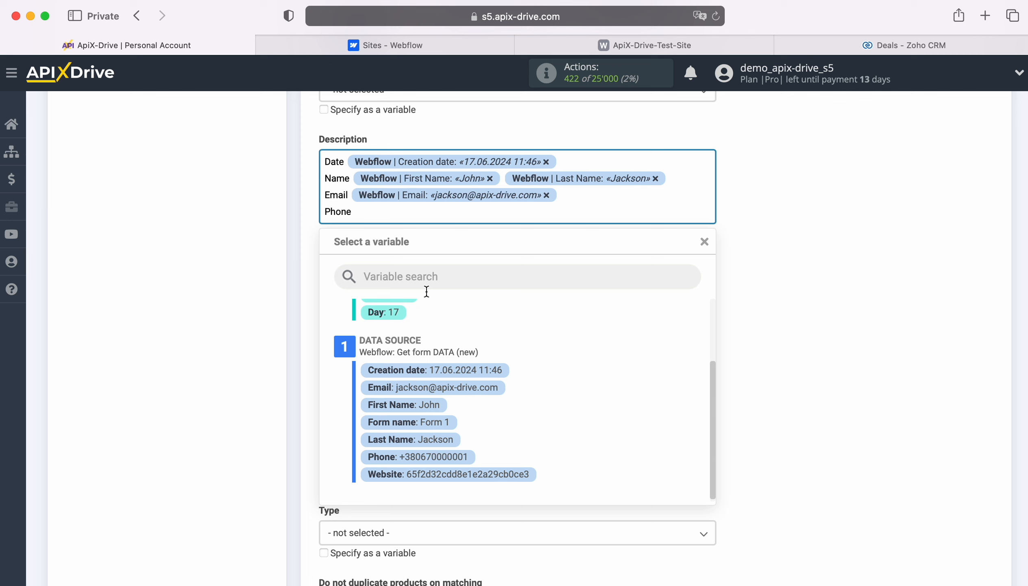
{"action": "left_click", "coordinate": [452, 454]}
Set Lead Source to Advertisement and Stage to Qualification
{"action": "left_click", "coordinate": [405, 281]}
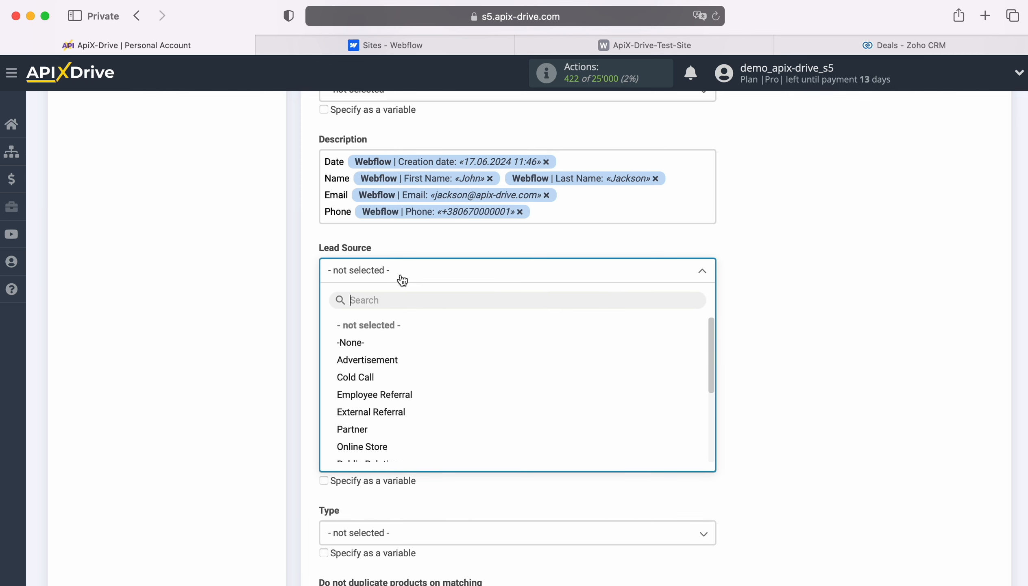
{"action": "left_click", "coordinate": [367, 359]}
{"action": "scroll", "coordinate": [404, 344], "scroll_direction": "down", "scroll_amount": 2}
{"action": "scroll", "coordinate": [404, 344], "scroll_direction": "down", "scroll_amount": 2}
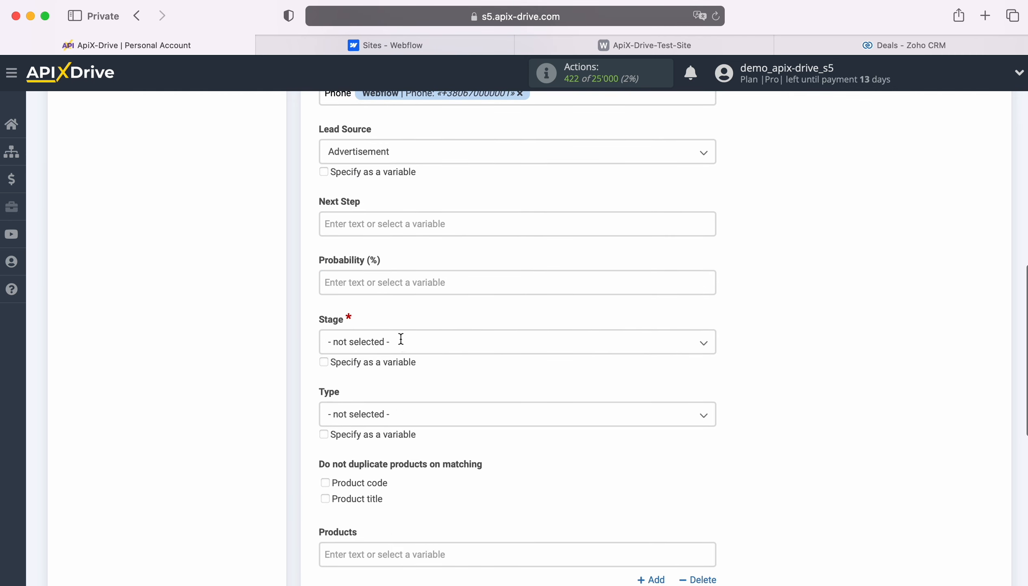
{"action": "left_click", "coordinate": [402, 341]}
{"action": "left_click", "coordinate": [374, 417]}
{"action": "scroll", "coordinate": [442, 372], "scroll_direction": "down", "scroll_amount": 8}
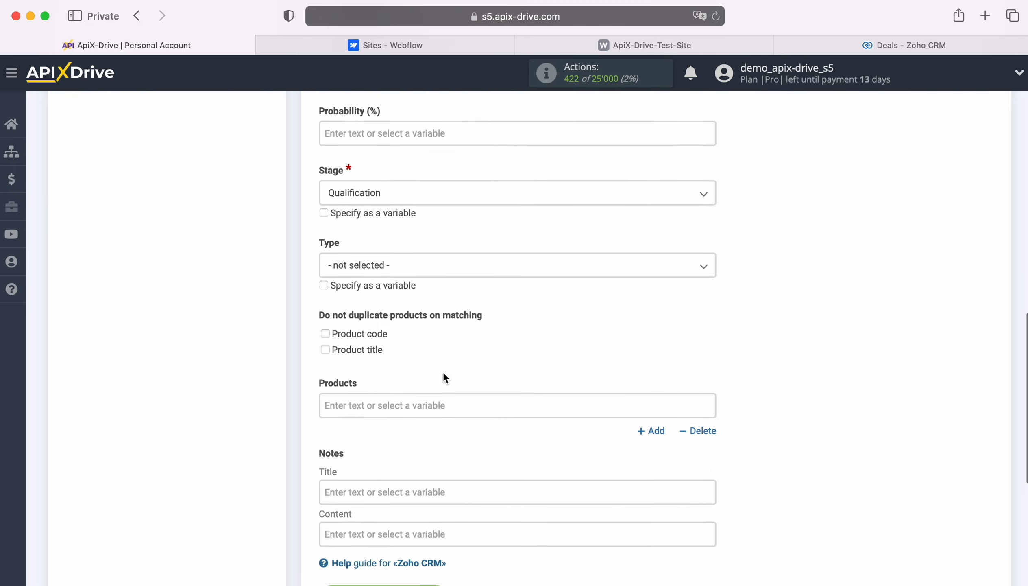
{"action": "scroll", "coordinate": [481, 361], "scroll_direction": "down", "scroll_amount": 1}
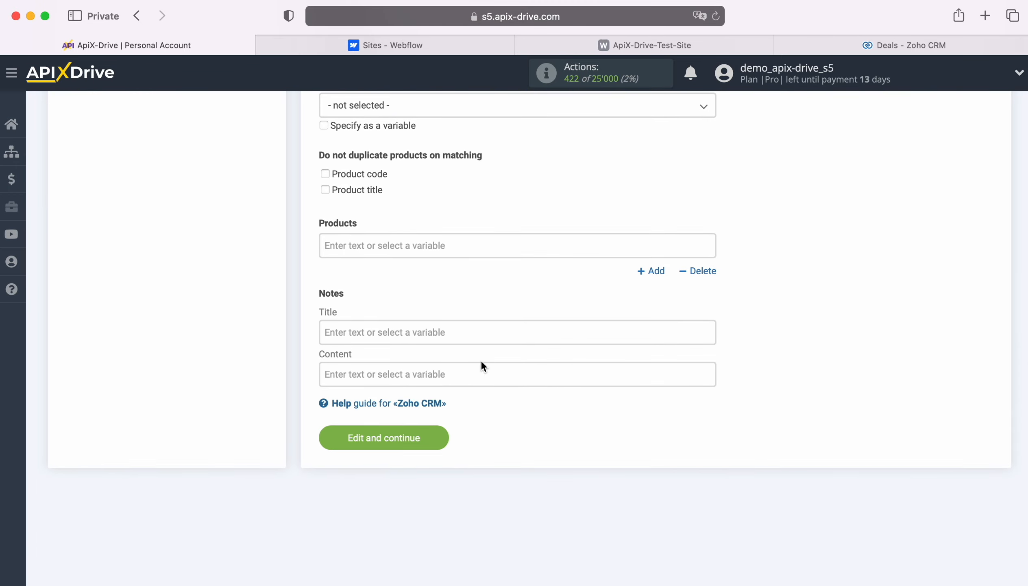
Save the destination field settings and send test data to Zoho CRM
{"action": "left_click", "coordinate": [443, 433]}
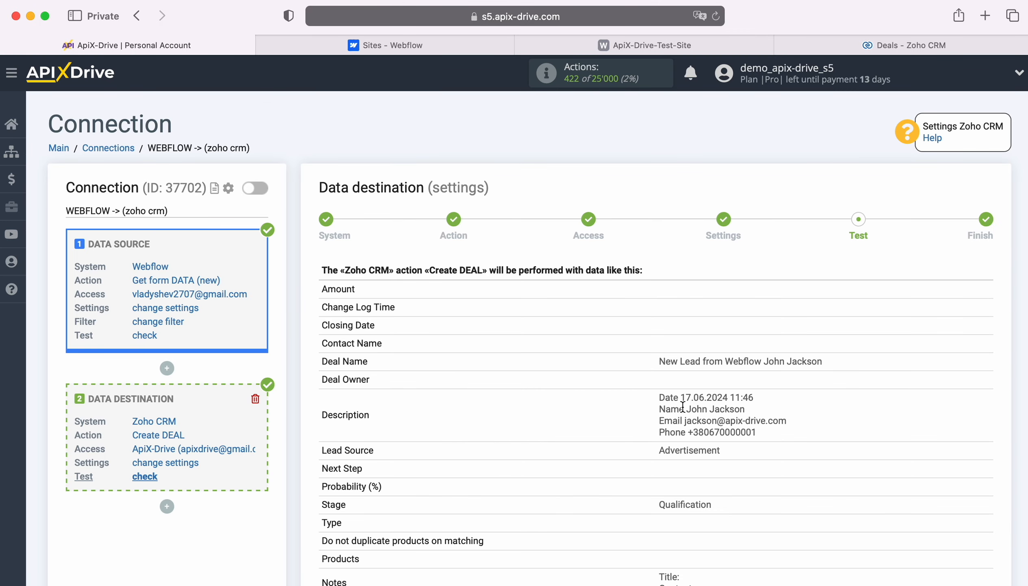
{"action": "scroll", "coordinate": [907, 398], "scroll_direction": "down", "scroll_amount": 2}
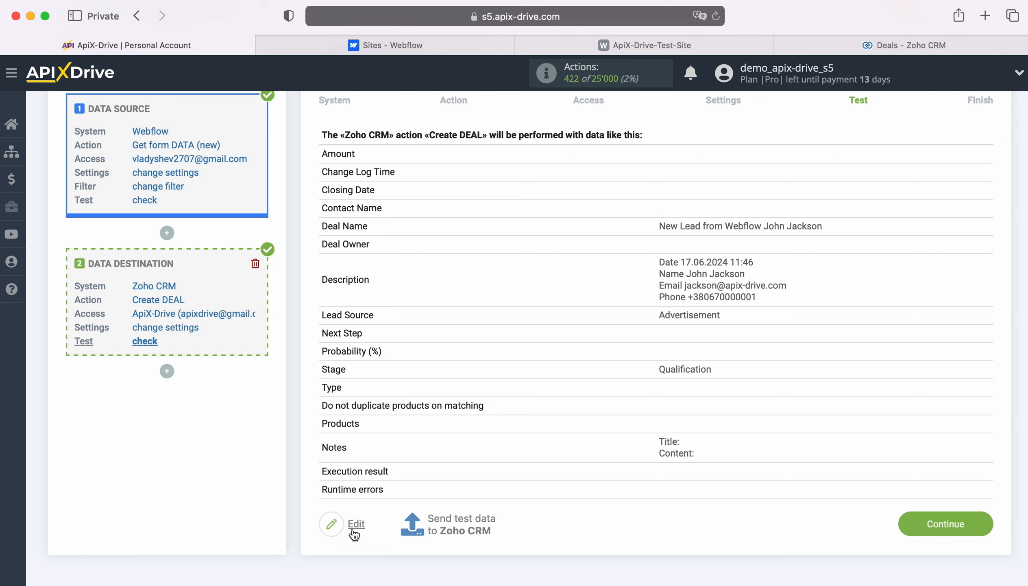
{"action": "left_click", "coordinate": [461, 524]}
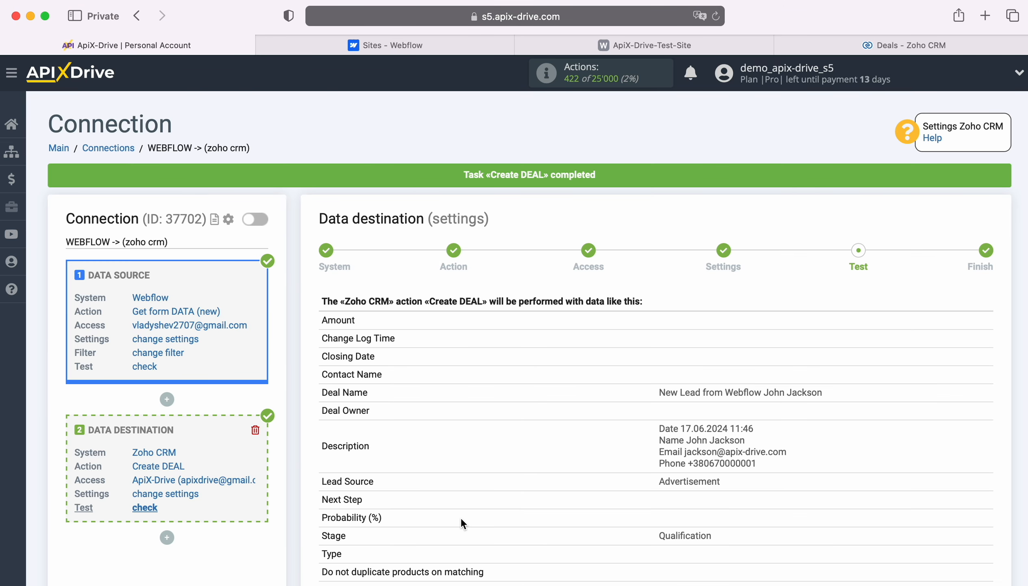
Open the newly created deal in Zoho CRM and review its deal information and description
{"action": "left_click", "coordinate": [869, 43]}
{"action": "left_click", "coordinate": [716, 16]}
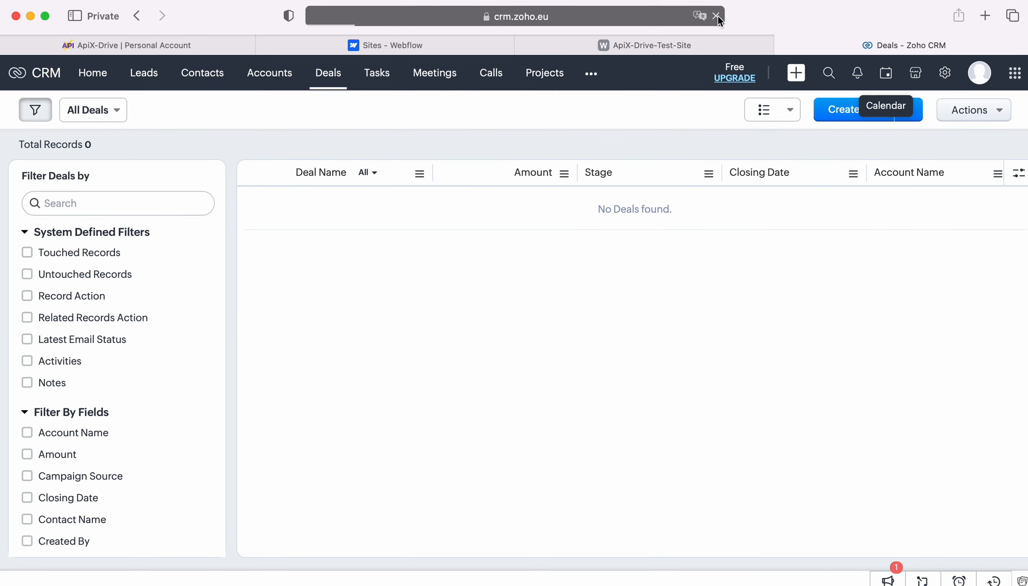
{"action": "left_click", "coordinate": [331, 202]}
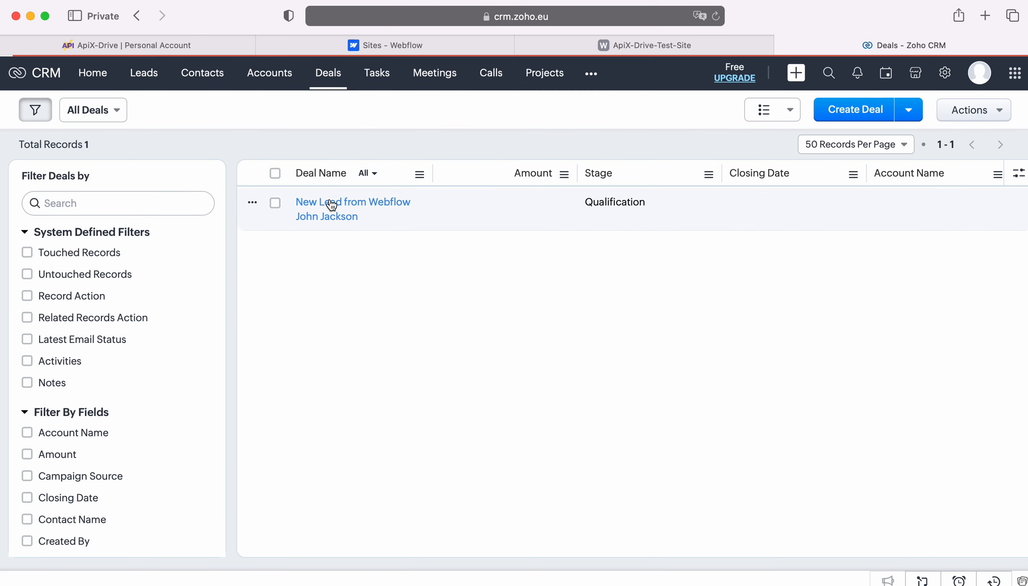
{"action": "scroll", "coordinate": [884, 353], "scroll_direction": "down", "scroll_amount": 10}
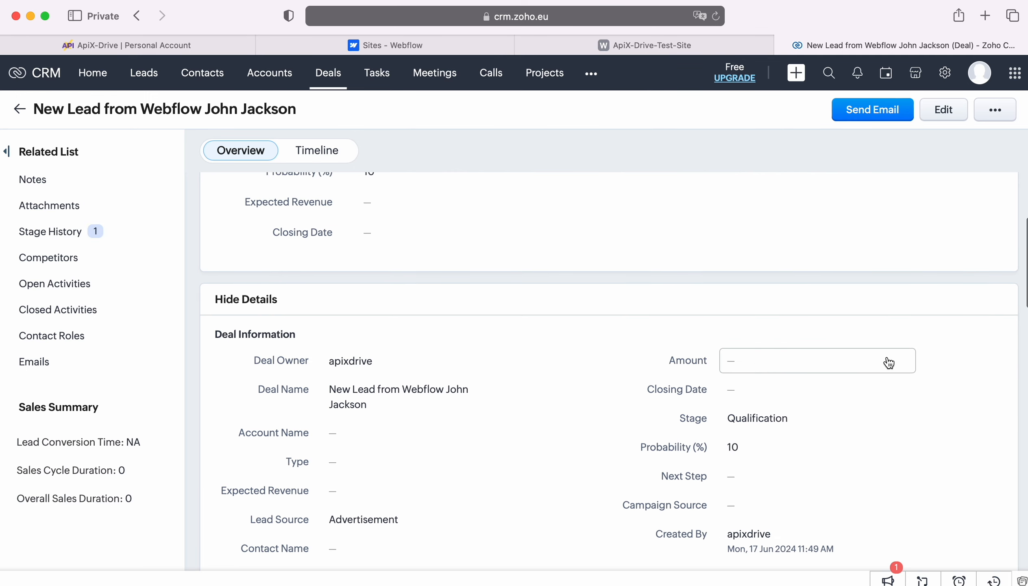
{"action": "scroll", "coordinate": [930, 362], "scroll_direction": "down", "scroll_amount": 1}
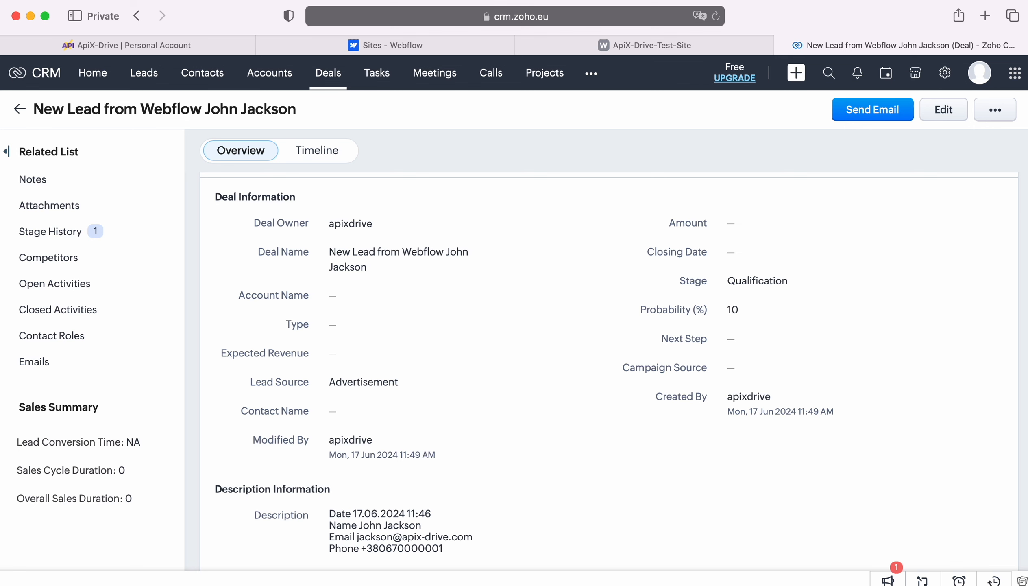
Back in ApiX-Drive, finish the destination setup and enable auto-update for the connection
{"action": "left_click", "coordinate": [170, 52]}
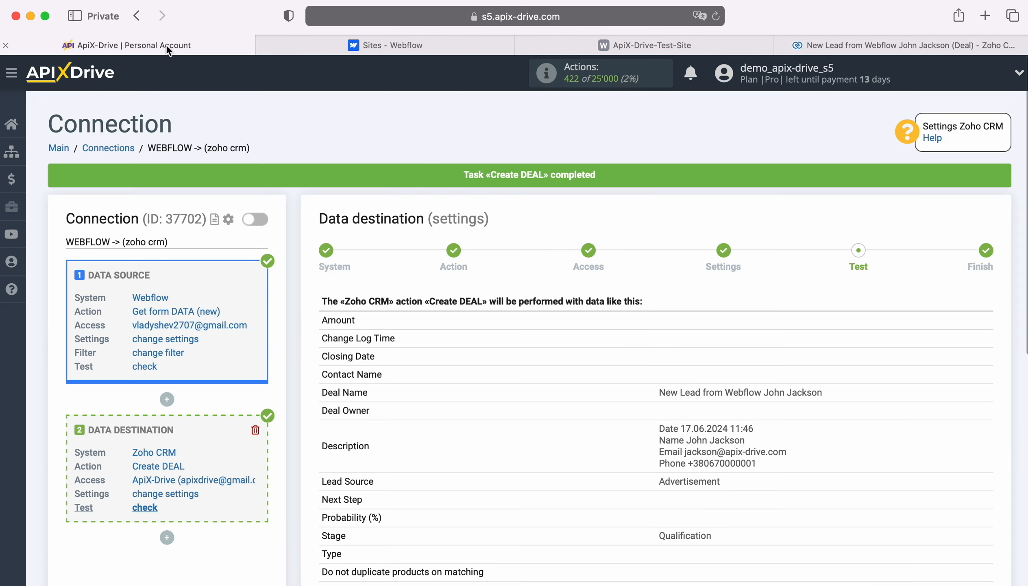
{"action": "scroll", "coordinate": [843, 375], "scroll_direction": "down", "scroll_amount": 5}
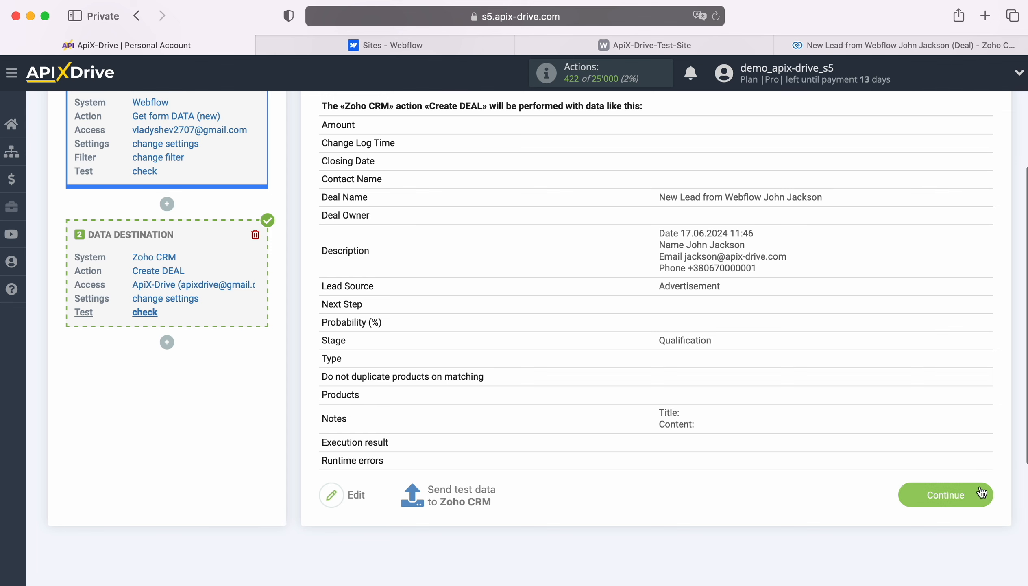
{"action": "left_click", "coordinate": [981, 491]}
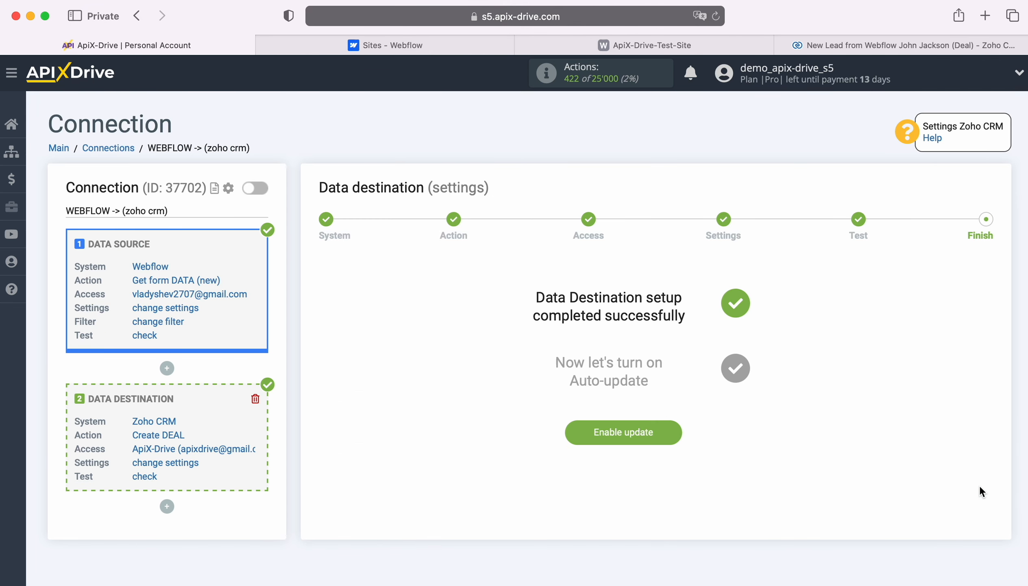
{"action": "left_click", "coordinate": [676, 426]}
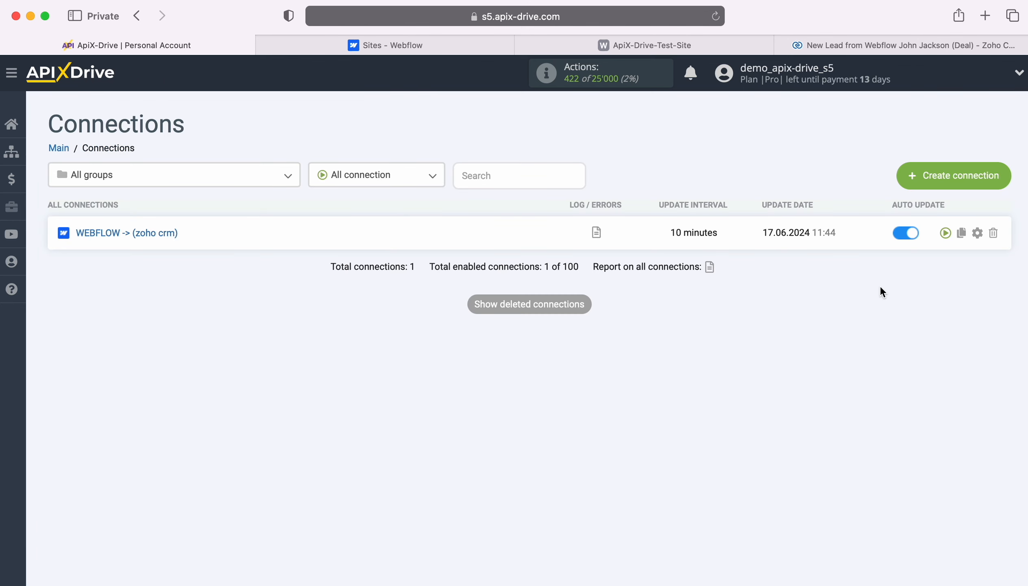
Set the connection's update interval to 5 minutes and save the connection setup
{"action": "left_click", "coordinate": [977, 233]}
{"action": "left_click", "coordinate": [599, 335]}
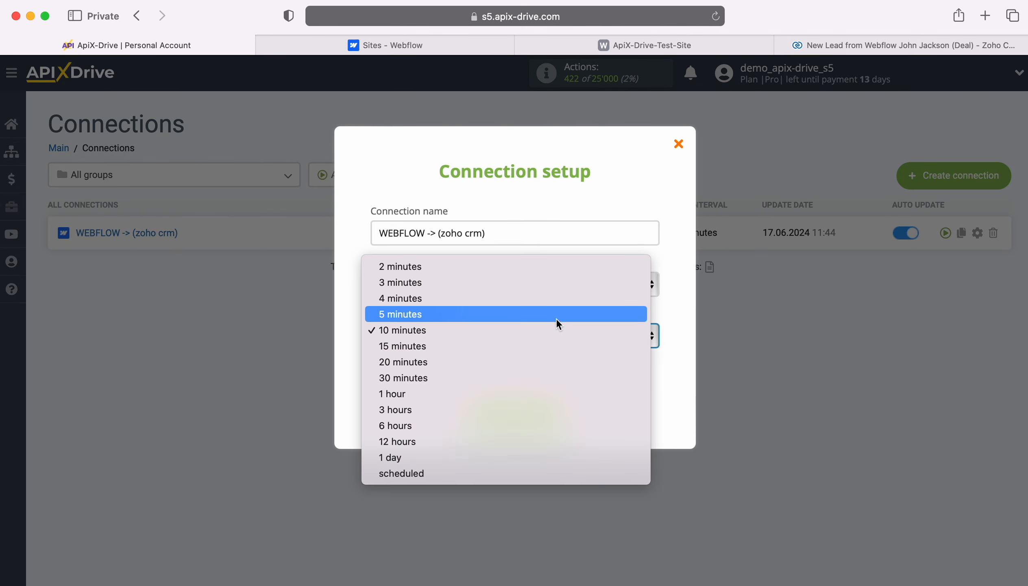
{"action": "left_click", "coordinate": [556, 317]}
{"action": "left_click", "coordinate": [564, 412]}
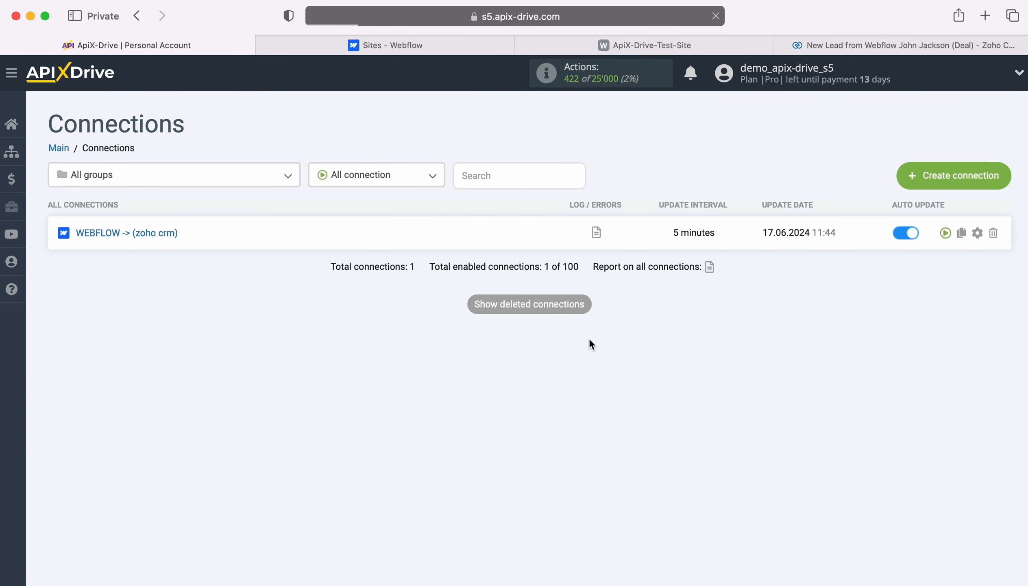